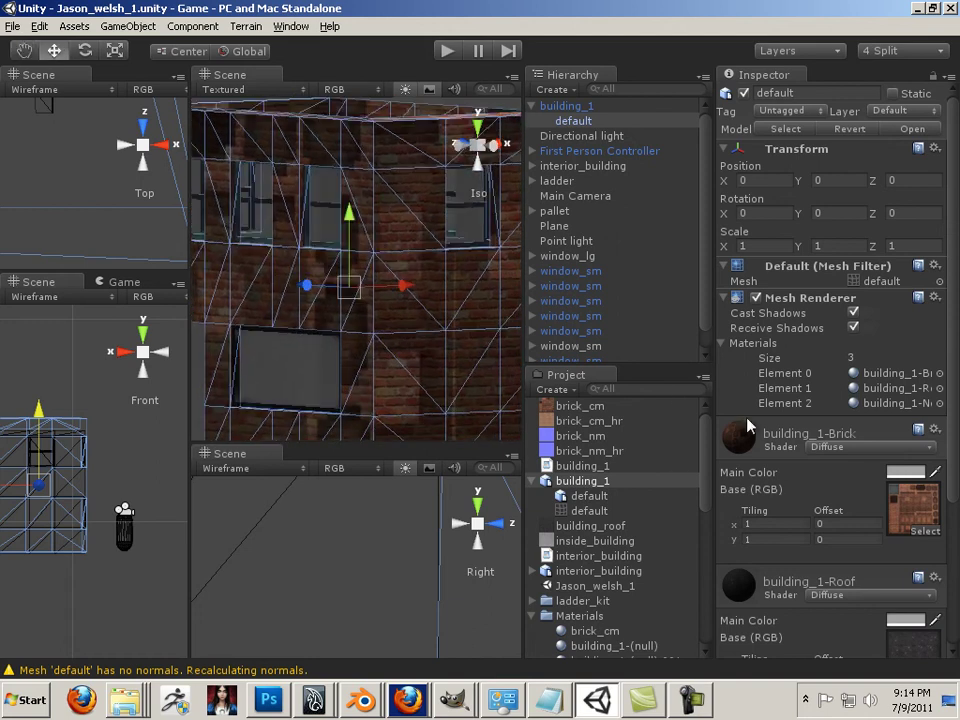
- Examine the materials and import settings of the building_1 mesh in the scene and in its project asset
{"action": "scroll", "coordinate": [945, 476], "scroll_direction": "down", "scroll_amount": 5}
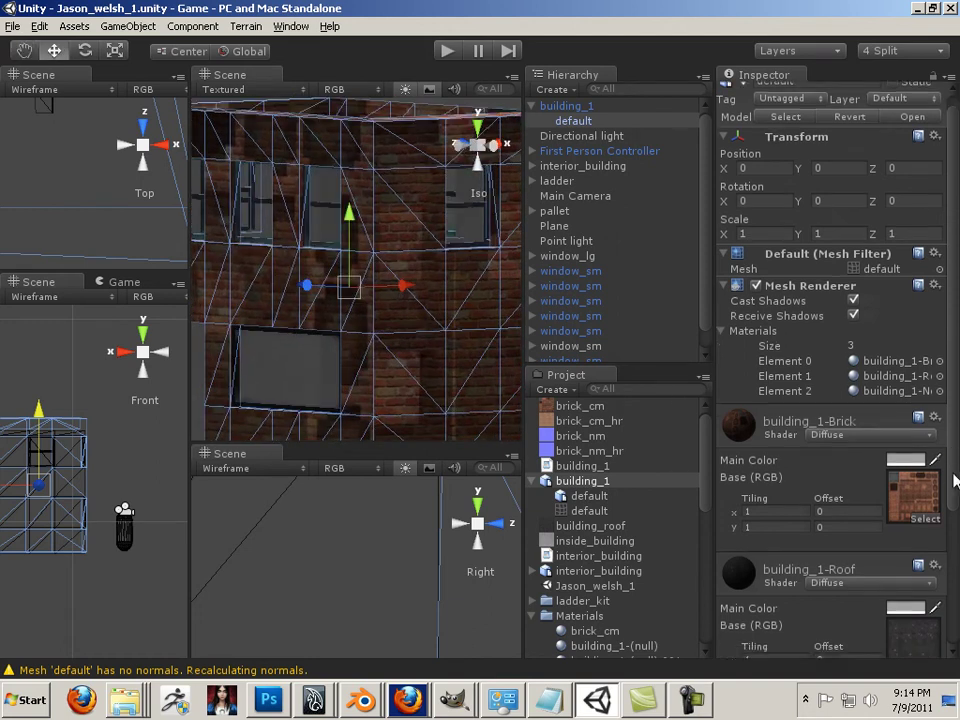
{"action": "scroll", "coordinate": [948, 500], "scroll_direction": "up", "scroll_amount": 3}
{"action": "scroll", "coordinate": [951, 515], "scroll_direction": "down", "scroll_amount": 5}
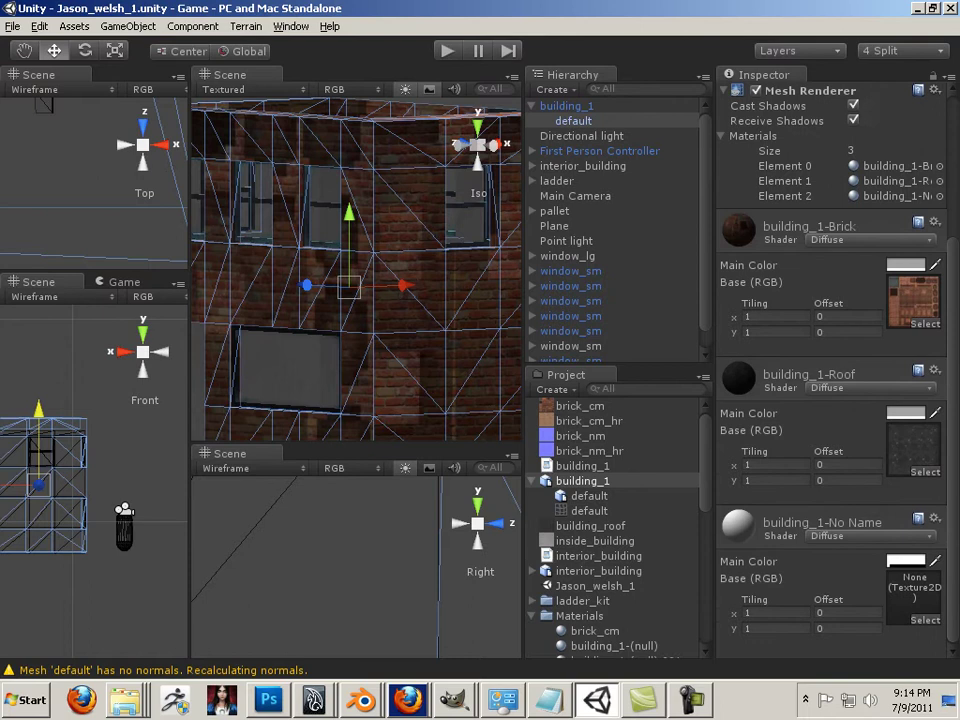
{"action": "left_click", "coordinate": [586, 484]}
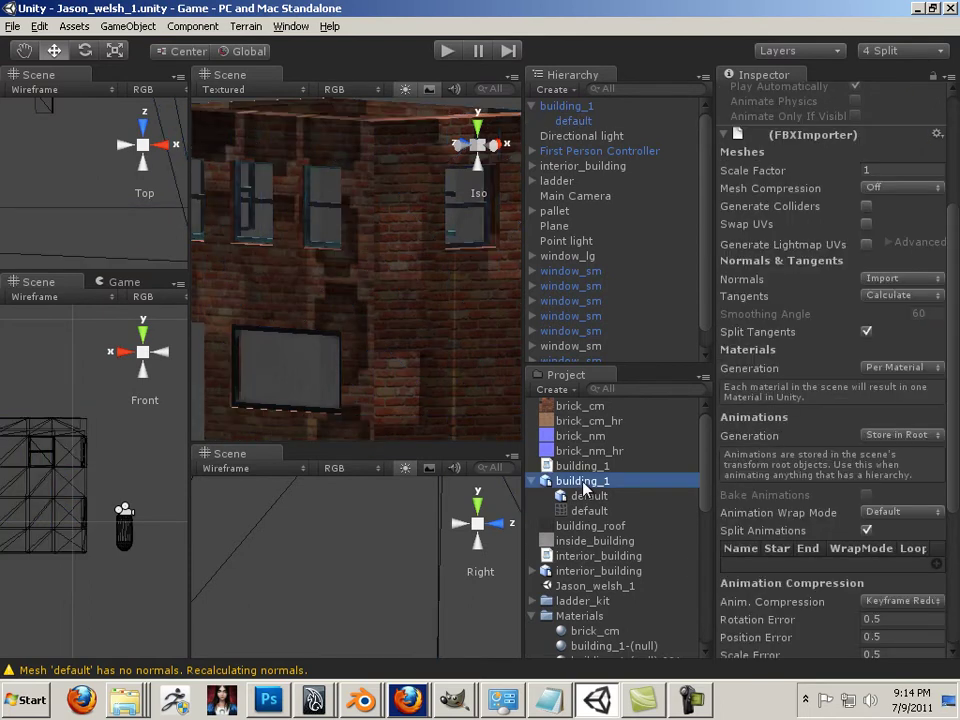
{"action": "left_click", "coordinate": [590, 497]}
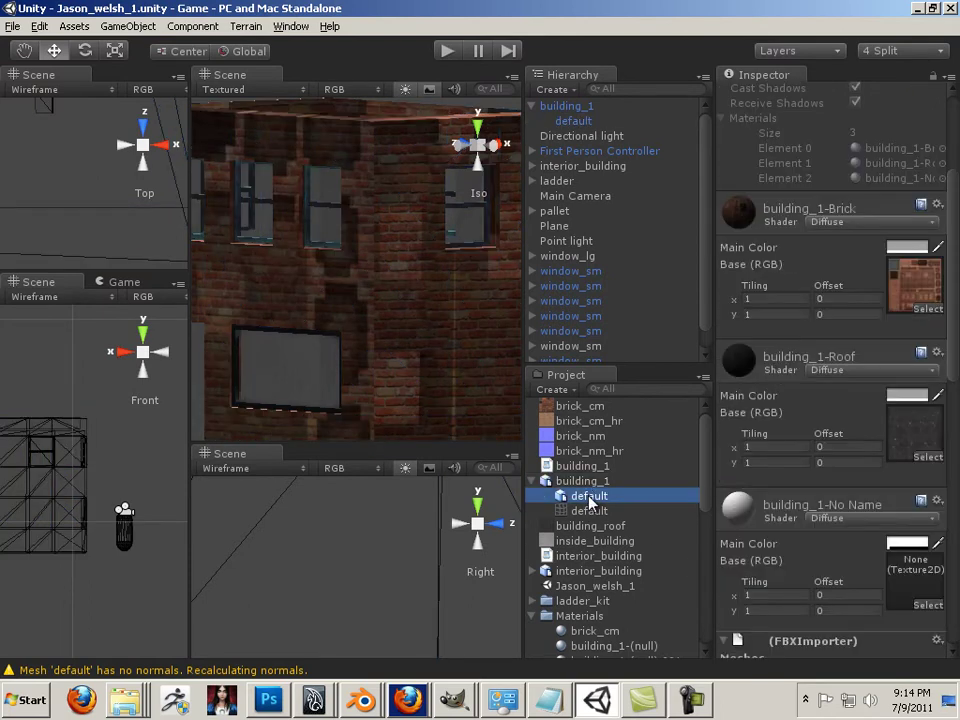
{"action": "double_click", "coordinate": [590, 500]}
{"action": "left_click", "coordinate": [945, 10]}
- Delete the existing building_1 object from the scene
{"action": "left_click", "coordinate": [570, 107]}
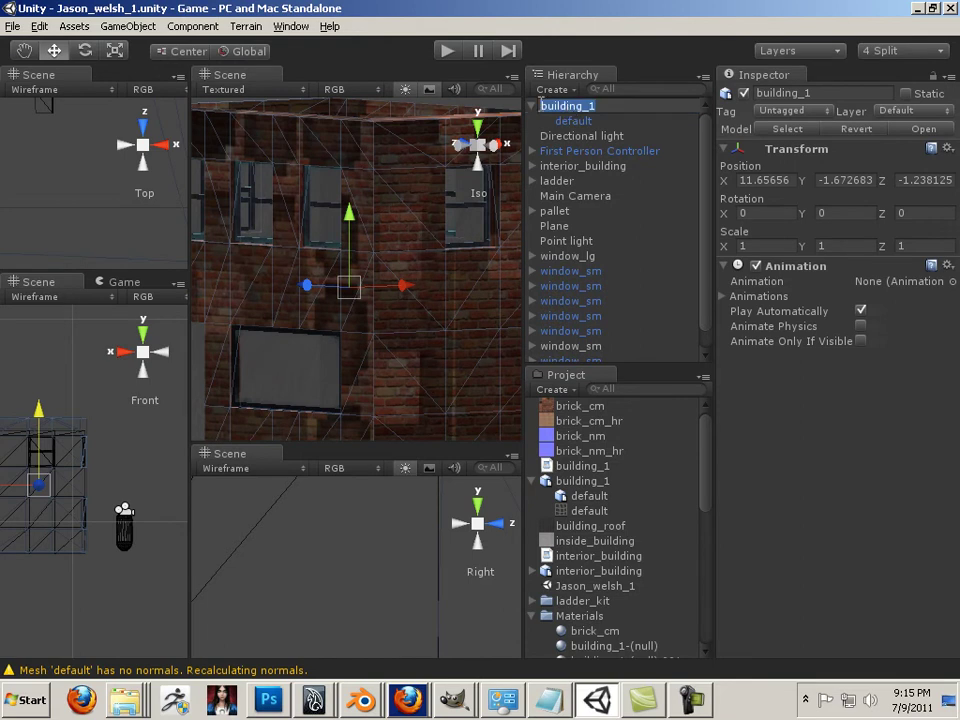
{"action": "left_click", "coordinate": [567, 108]}
{"action": "left_click", "coordinate": [590, 117]}
{"action": "left_click", "coordinate": [585, 108]}
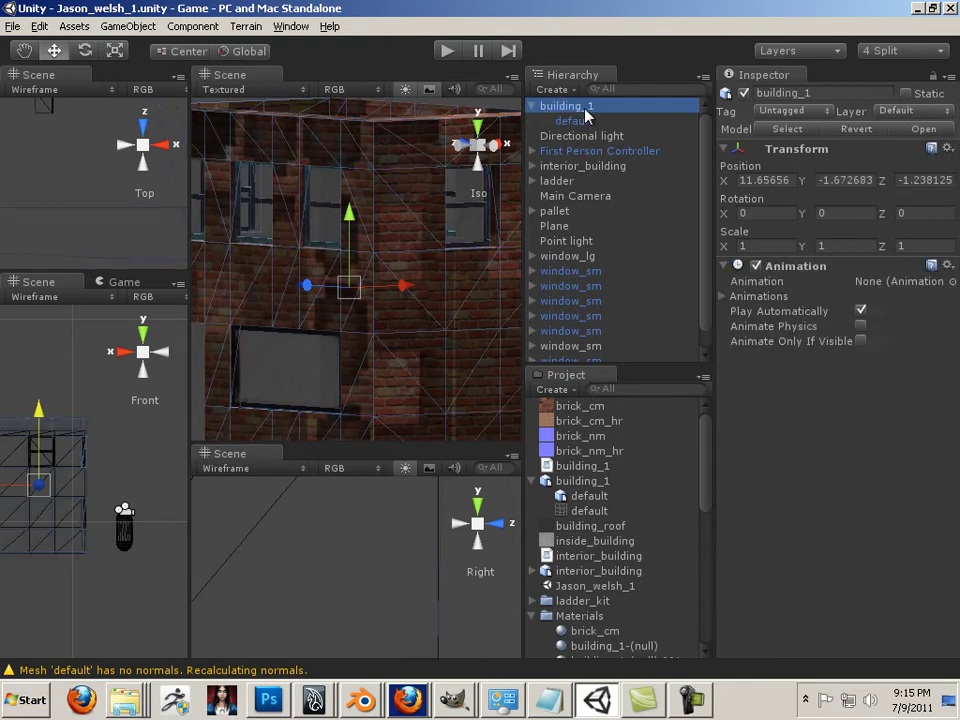
{"action": "key", "text": "Delete"}
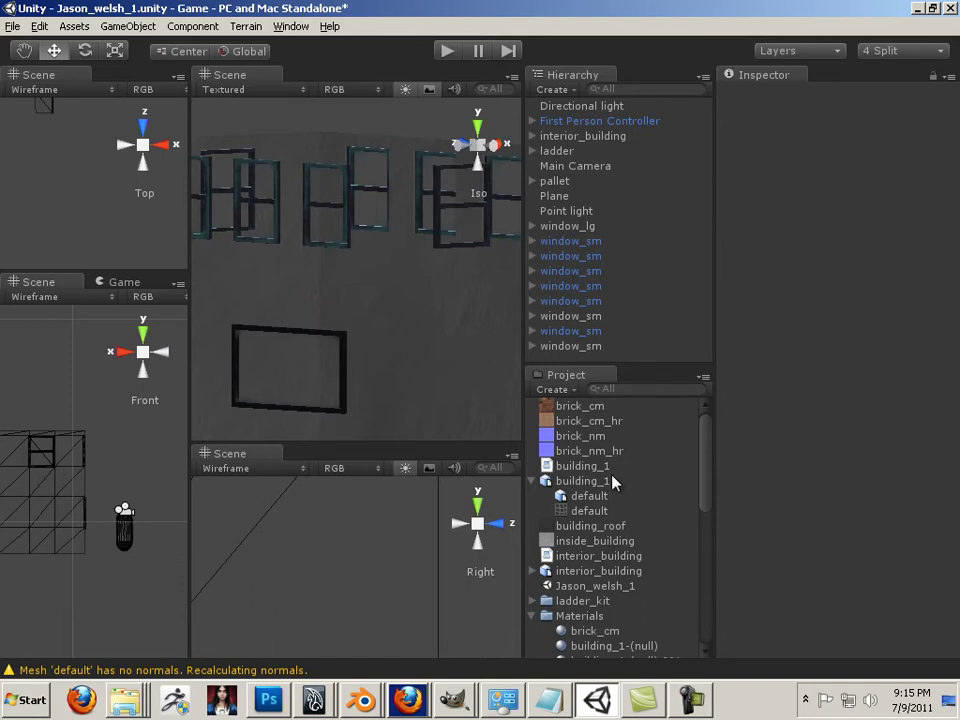
- Assign the brick_cm_hr texture as the base texture of the building_1-Brick material on the building_1 model asset
{"action": "left_click", "coordinate": [592, 483]}
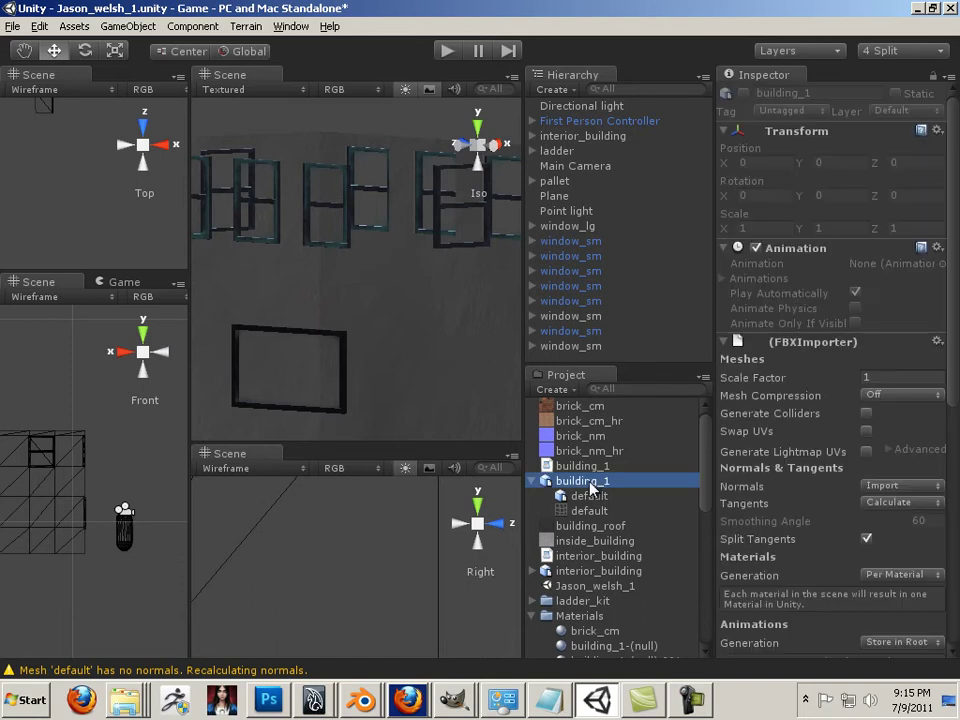
{"action": "left_click", "coordinate": [588, 495]}
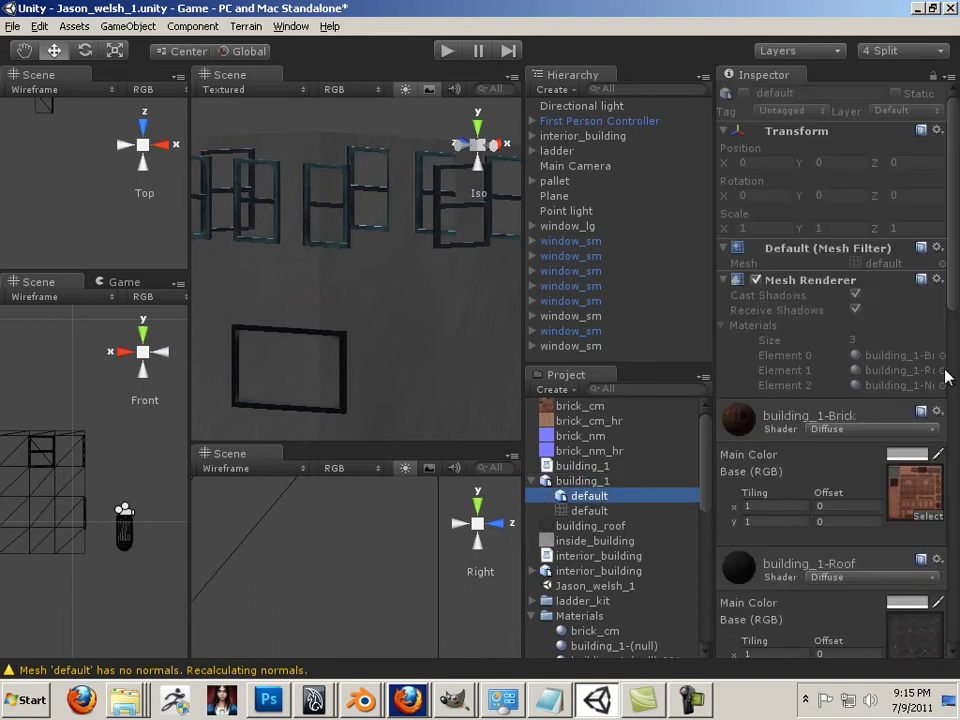
{"action": "left_click_drag", "start_coordinate": [952, 305], "coordinate": [952, 366]}
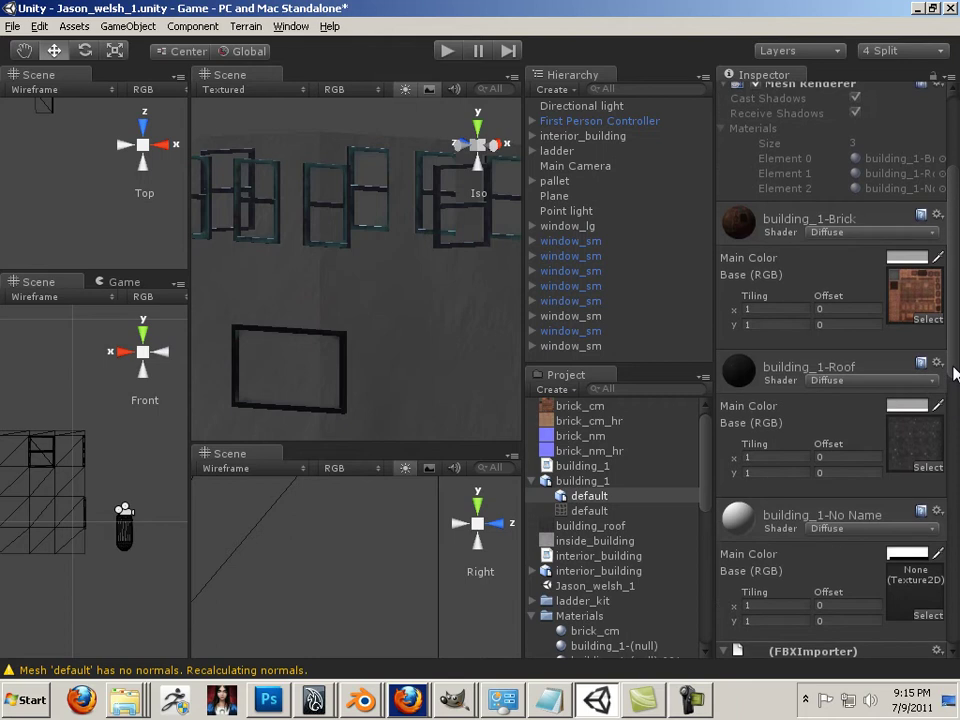
{"action": "left_click", "coordinate": [925, 321]}
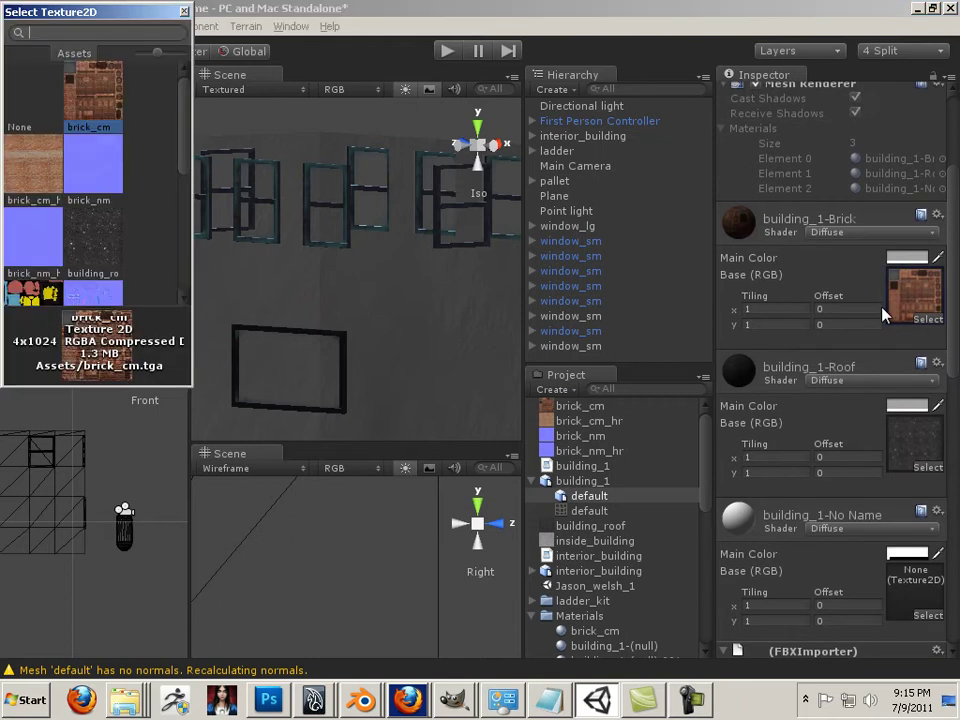
{"action": "left_click", "coordinate": [38, 151]}
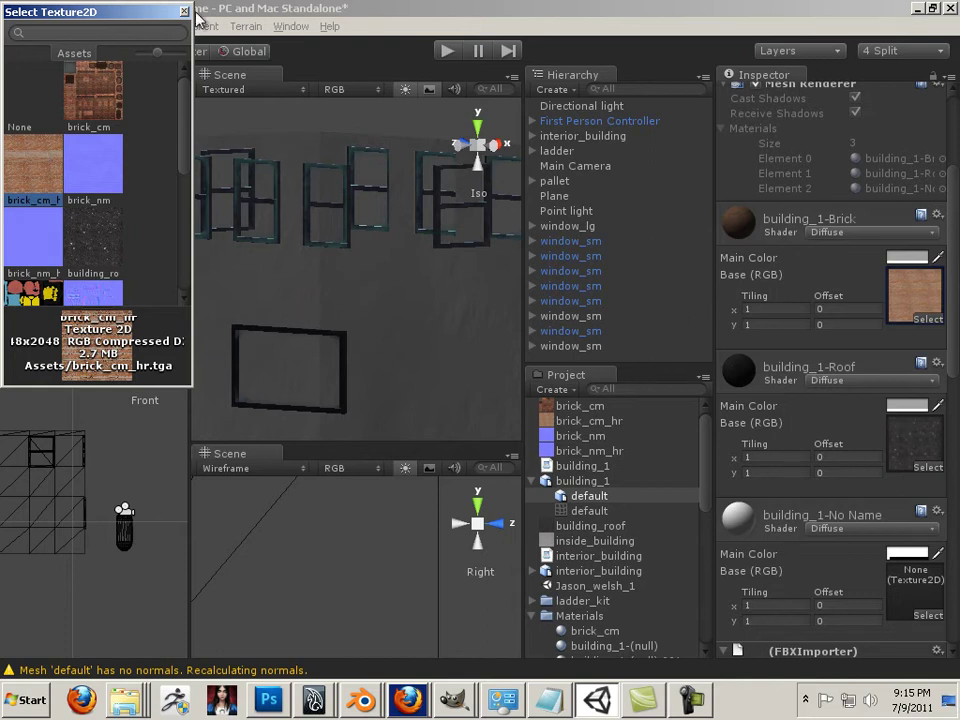
- Check the building_1-Roof material's texture choice and assign building_roof as the base texture of the building_1-No Name material
{"action": "left_click", "coordinate": [912, 445]}
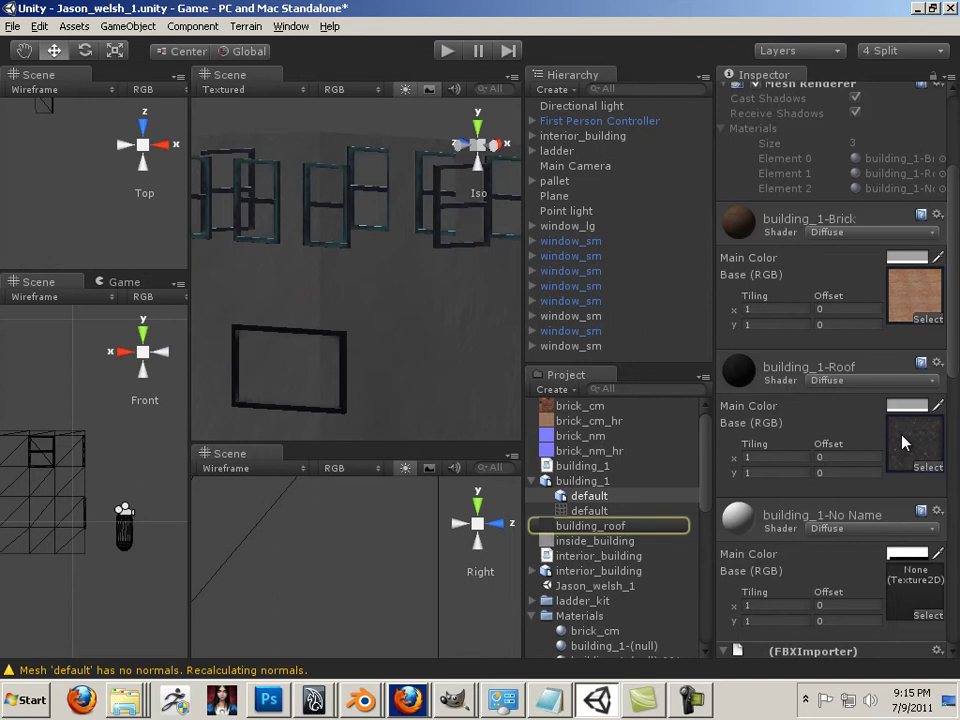
{"action": "left_click", "coordinate": [928, 467]}
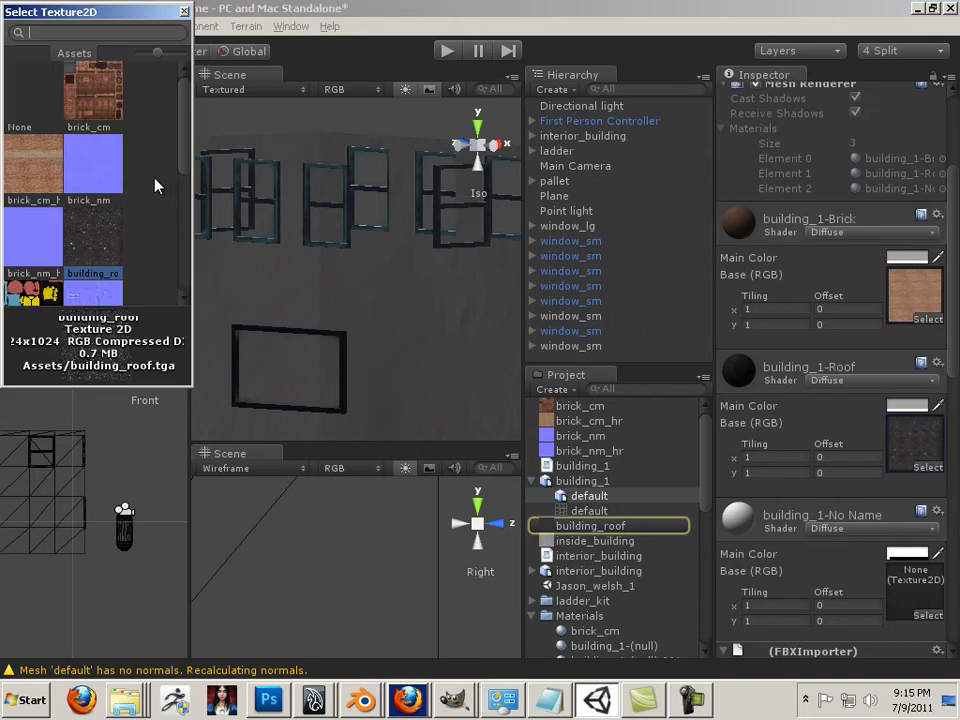
{"action": "left_click", "coordinate": [184, 12]}
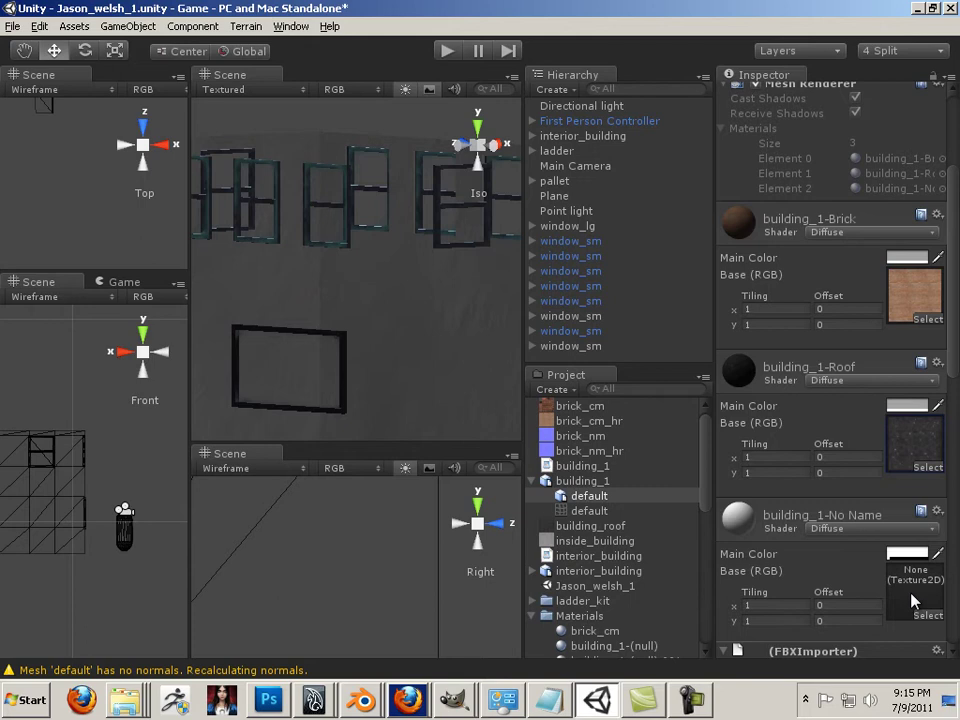
{"action": "left_click", "coordinate": [927, 615]}
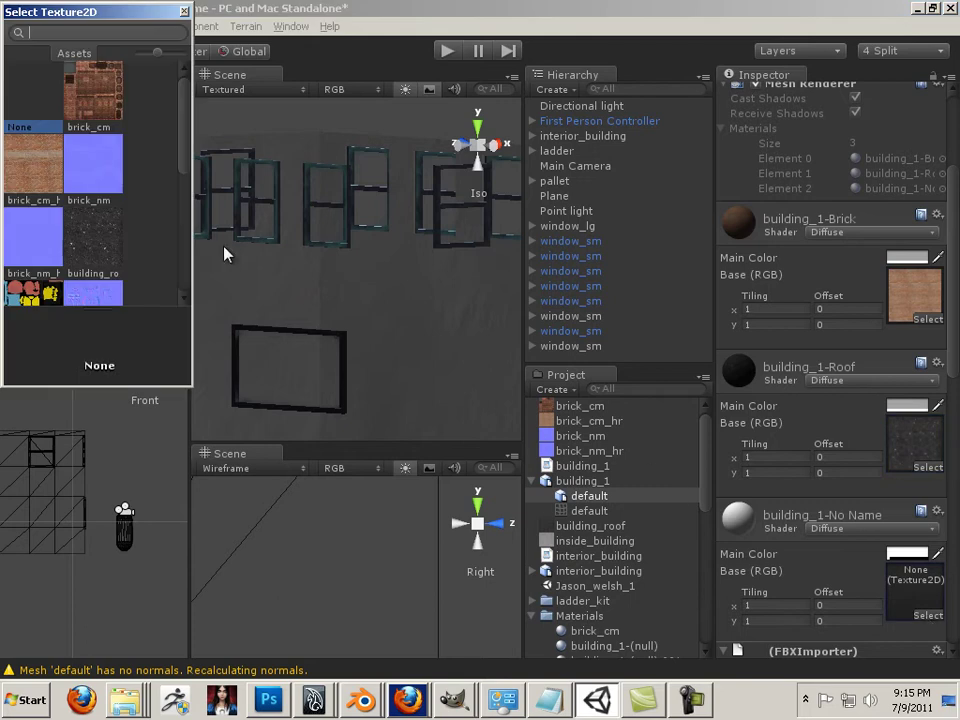
{"action": "left_click", "coordinate": [97, 243]}
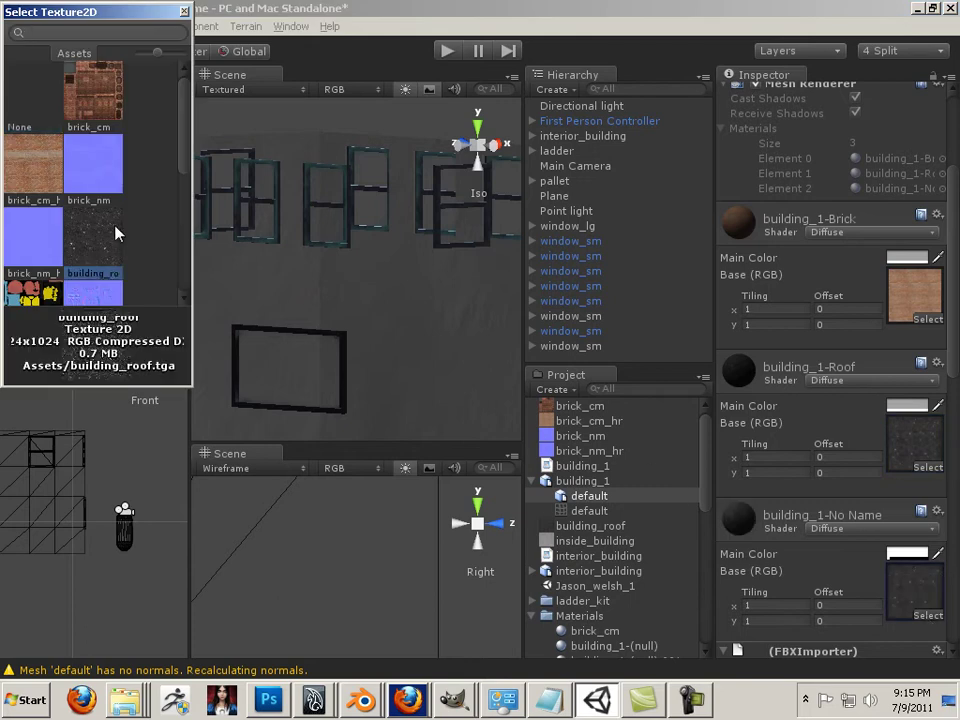
{"action": "left_click", "coordinate": [184, 12]}
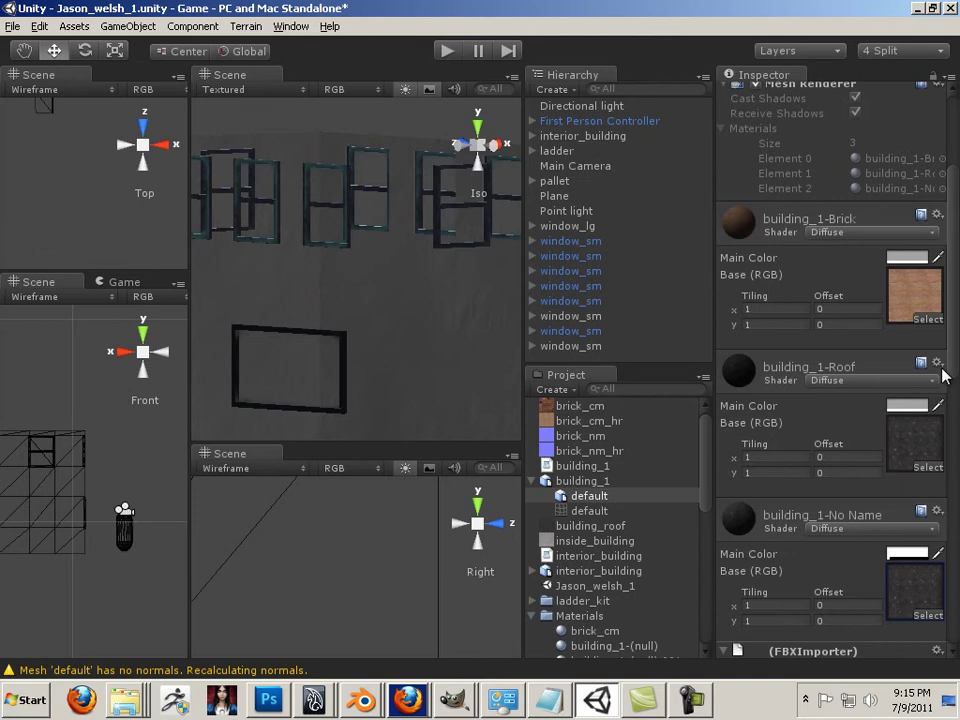
- Place the building_1 model asset into the scene and lower it to a Y position of about -1.79
{"action": "left_click_drag", "start_coordinate": [952, 351], "coordinate": [952, 365]}
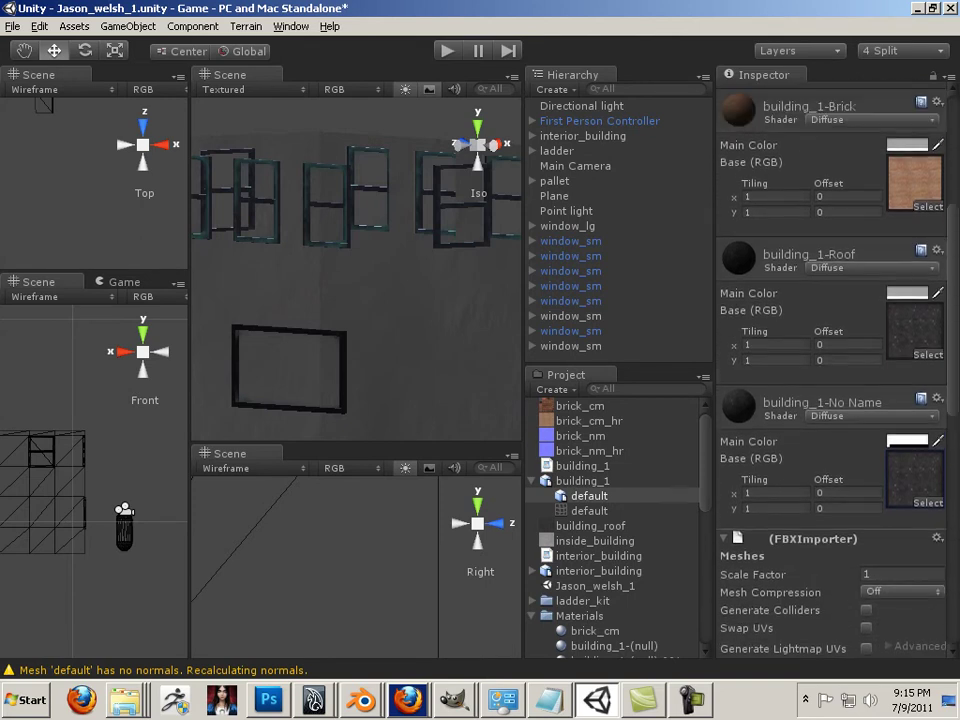
{"action": "scroll", "coordinate": [900, 418], "scroll_direction": "up", "scroll_amount": 1}
{"action": "left_click_drag", "start_coordinate": [590, 483], "coordinate": [429, 433]}
{"action": "scroll", "coordinate": [415, 402], "scroll_direction": "down", "scroll_amount": 3}
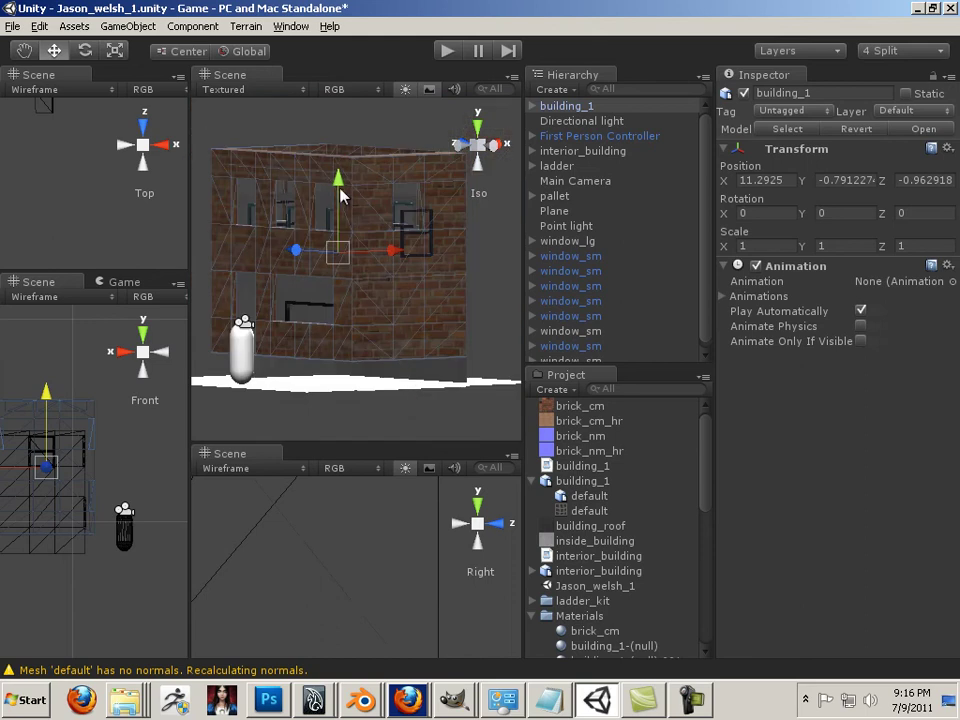
{"action": "left_click_drag", "start_coordinate": [343, 193], "coordinate": [380, 350]}
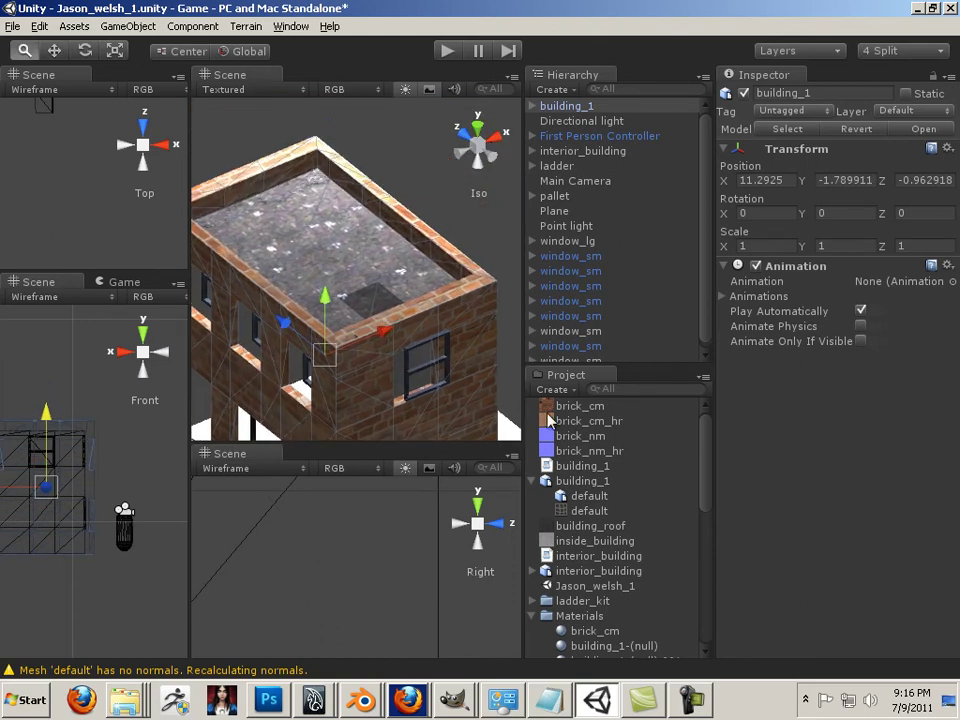
- Select the building mesh at the dark roof patch and set its No Name material's main colour alpha to 255
{"action": "scroll", "coordinate": [400, 345], "scroll_direction": "up", "scroll_amount": 5}
{"action": "scroll", "coordinate": [400, 345], "scroll_direction": "up", "scroll_amount": 3}
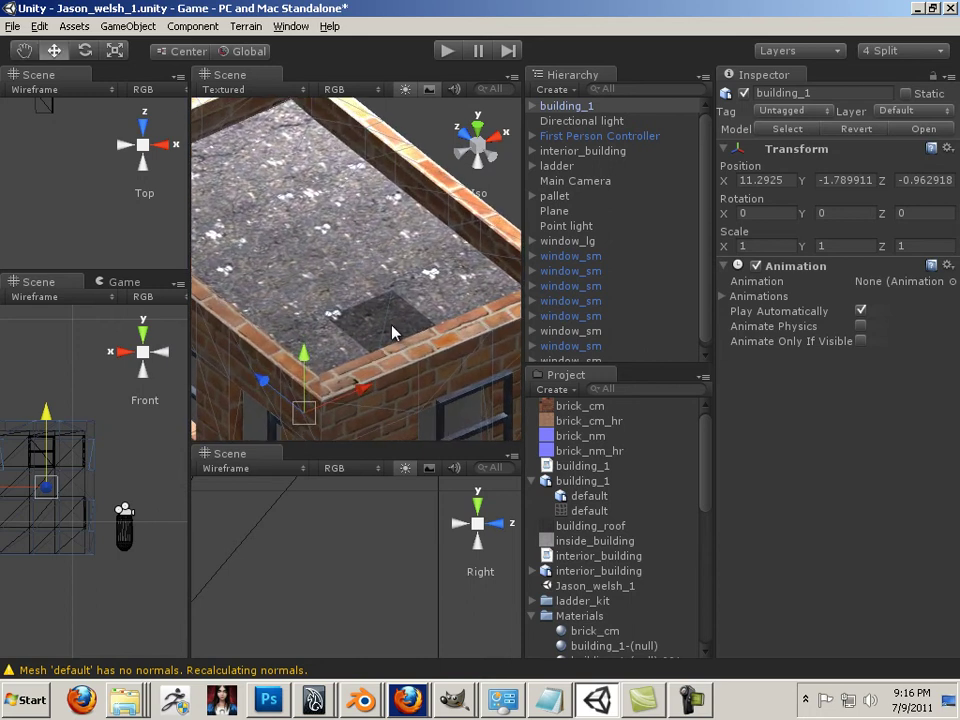
{"action": "left_click", "coordinate": [378, 327]}
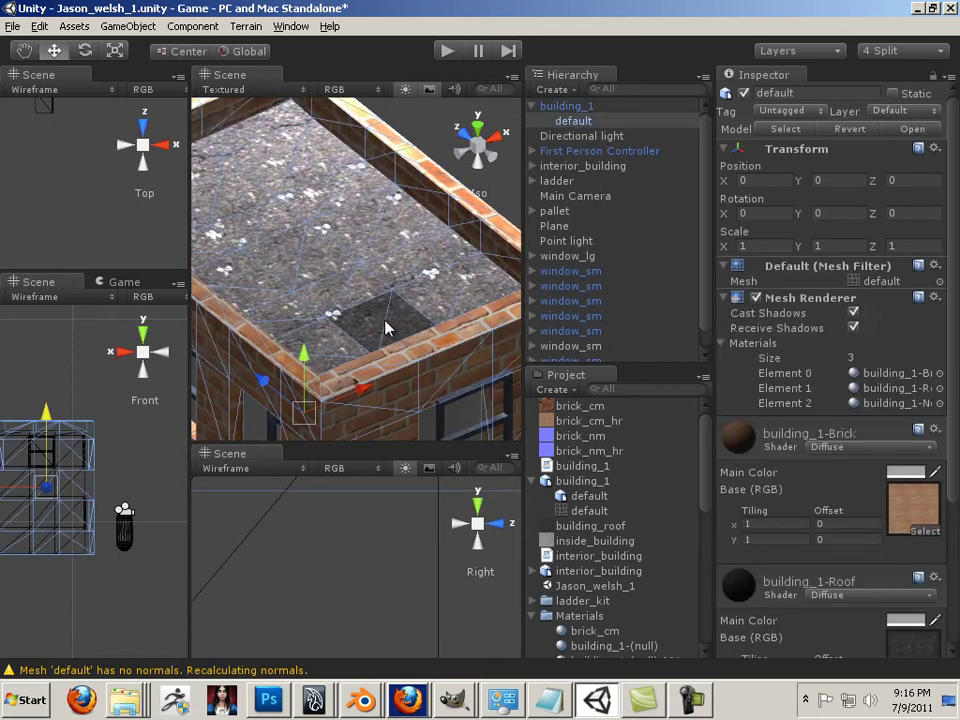
{"action": "left_click_drag", "start_coordinate": [385, 321], "coordinate": [384, 321], "text": "alt"}
{"action": "scroll", "coordinate": [890, 520], "scroll_direction": "down", "scroll_amount": 4}
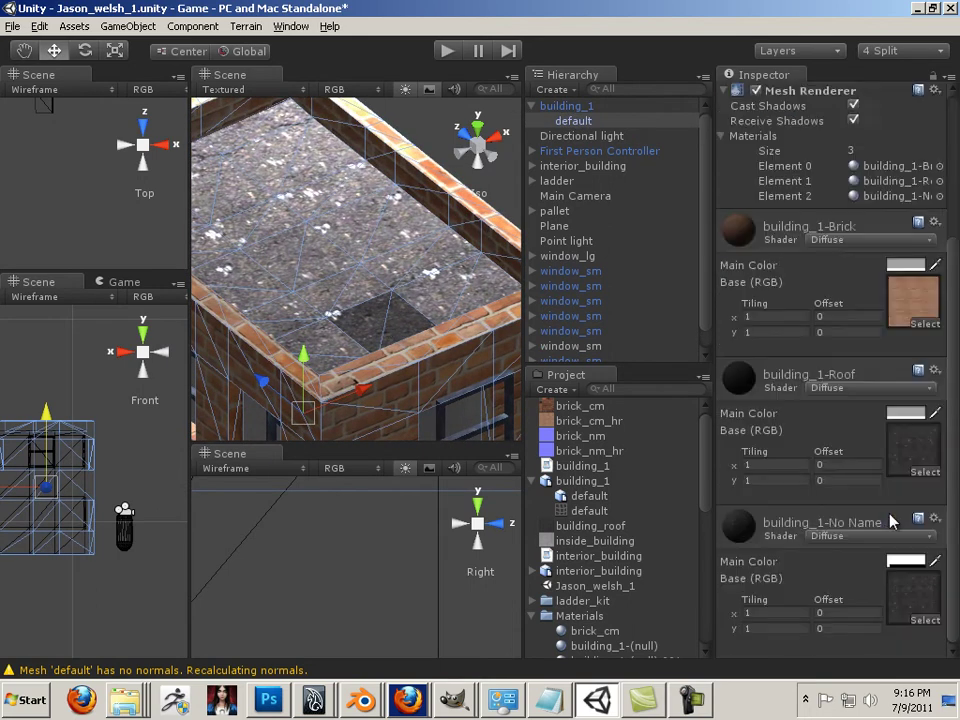
{"action": "left_click", "coordinate": [901, 564]}
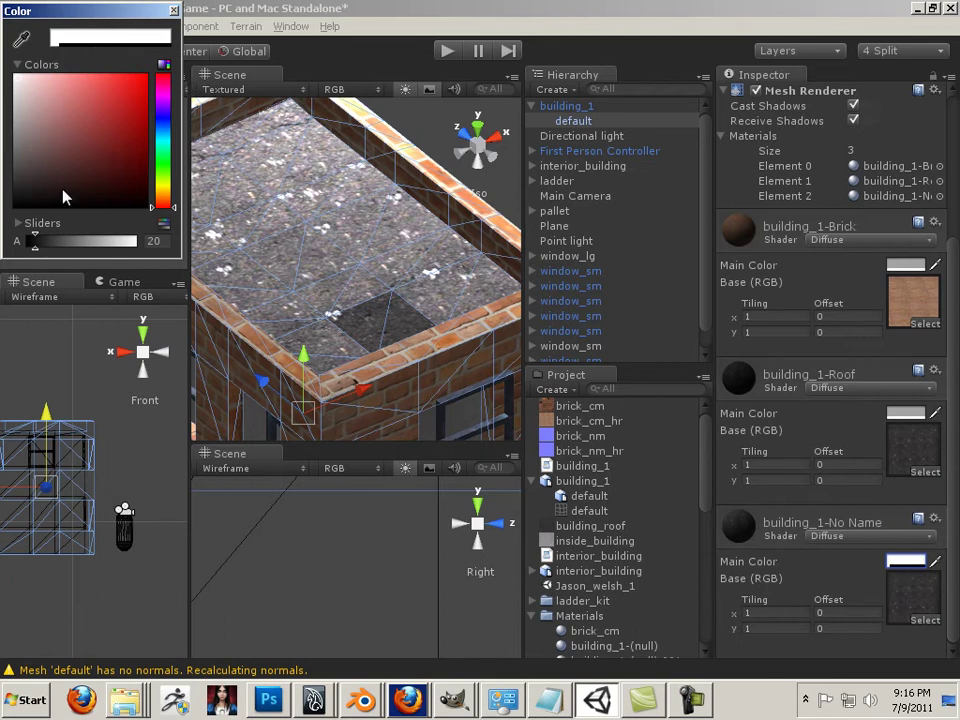
{"action": "left_click_drag", "start_coordinate": [36, 247], "coordinate": [147, 260]}
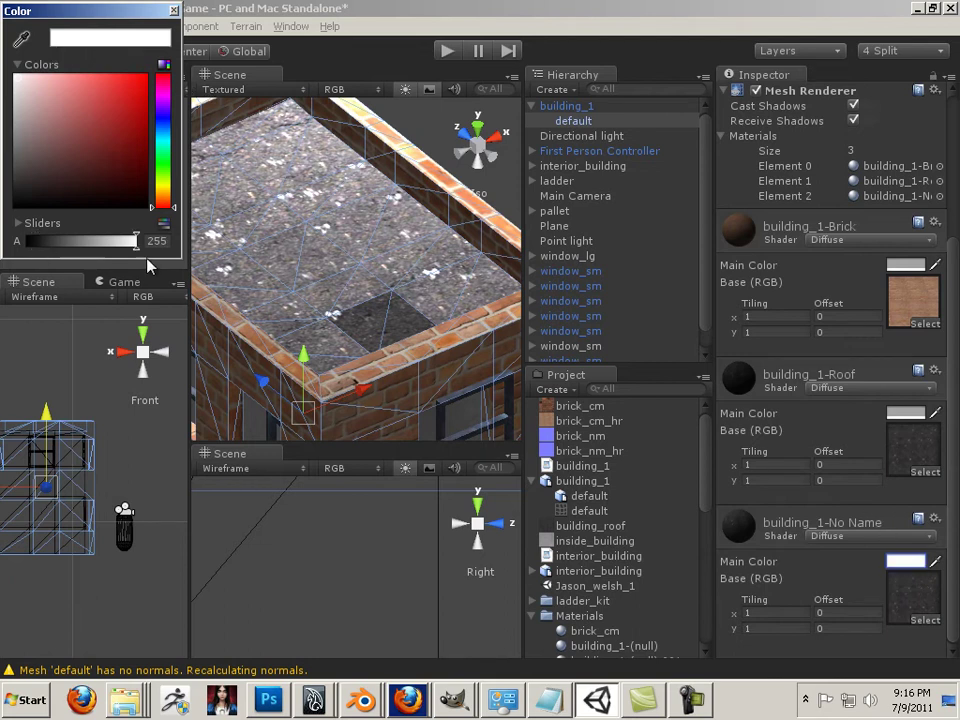
{"action": "left_click", "coordinate": [174, 10]}
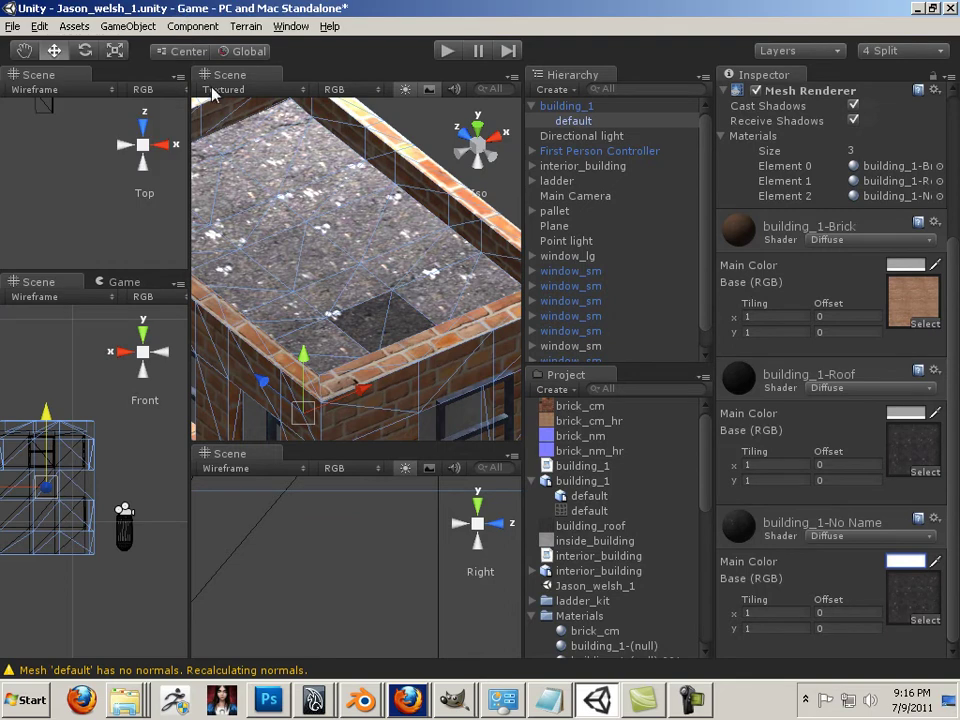
- Reset the building_1-No Name material to its default settings
{"action": "left_click", "coordinate": [934, 520]}
{"action": "left_click", "coordinate": [885, 527]}
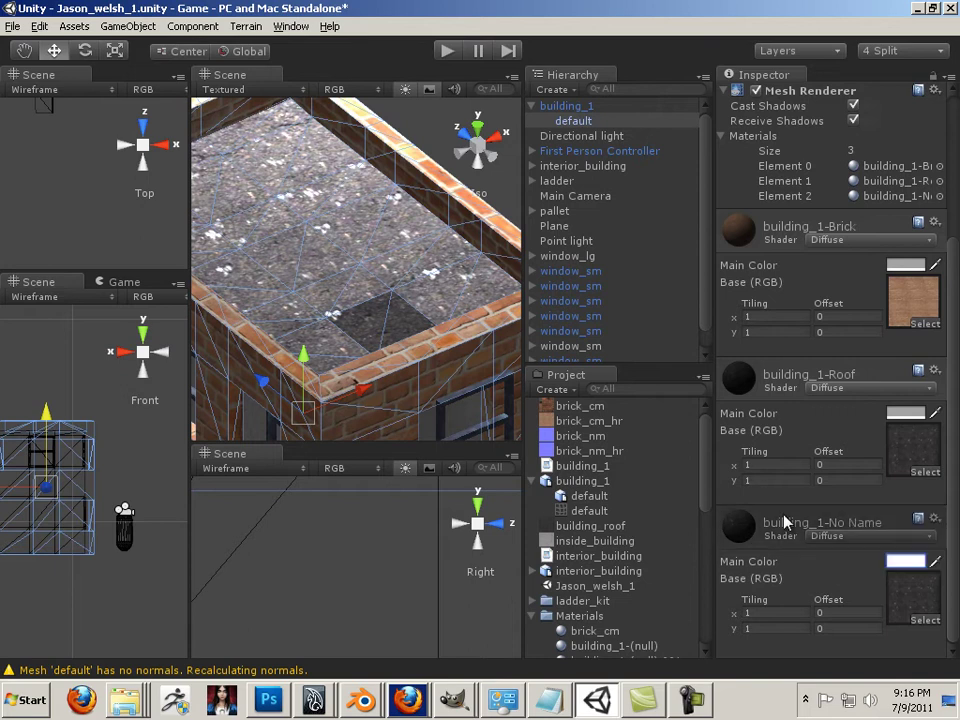
{"action": "scroll", "coordinate": [851, 519], "scroll_direction": "up", "scroll_amount": 2}
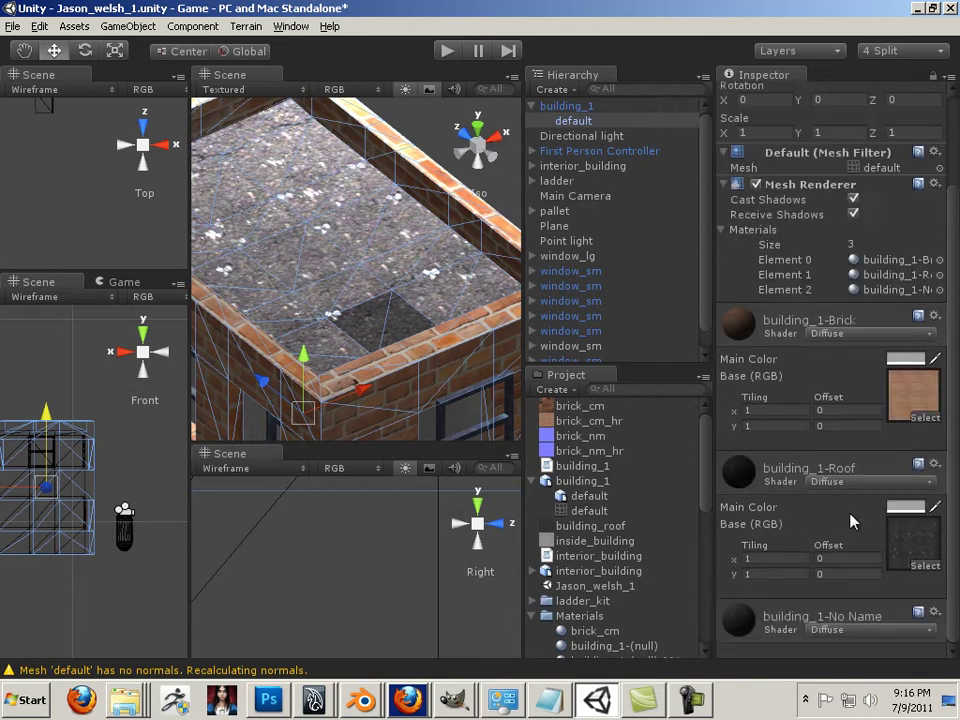
{"action": "left_click", "coordinate": [935, 614]}
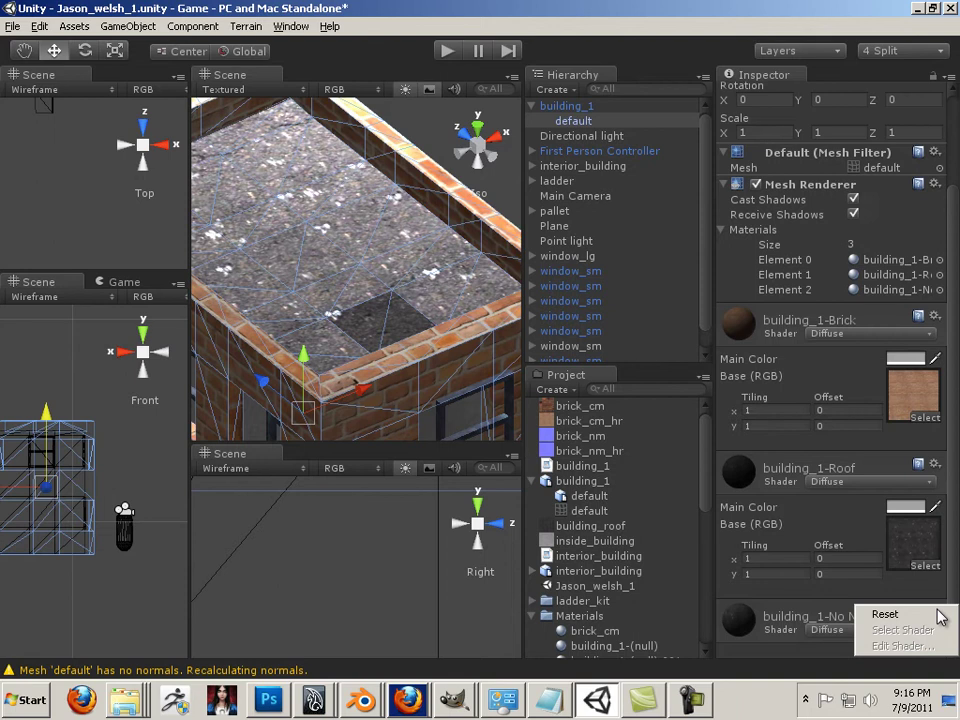
{"action": "left_click", "coordinate": [885, 614]}
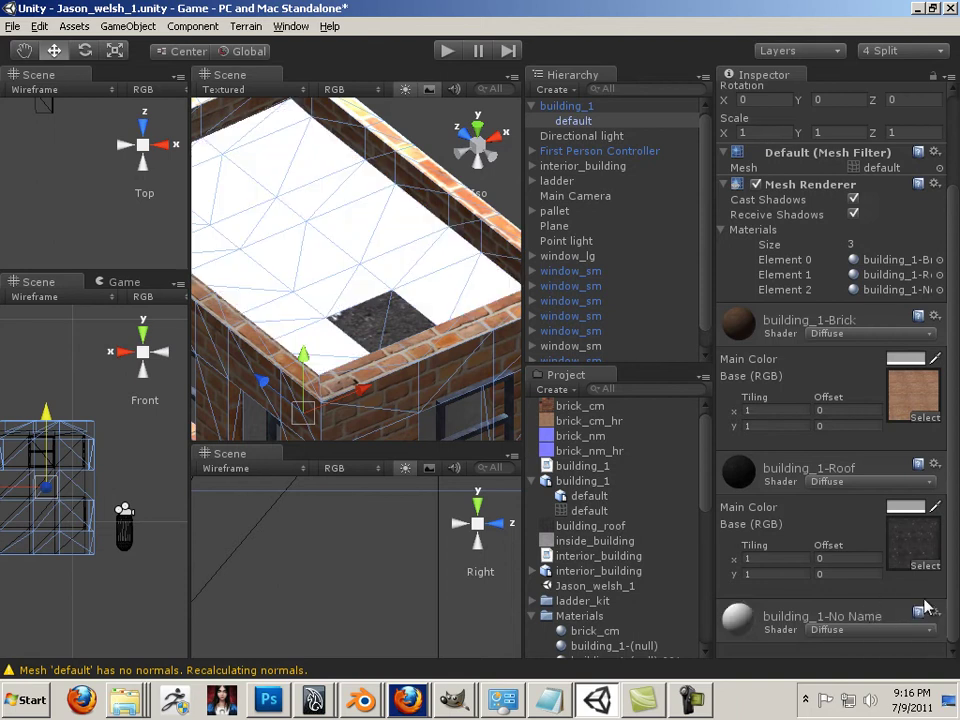
{"action": "right_click", "coordinate": [752, 619]}
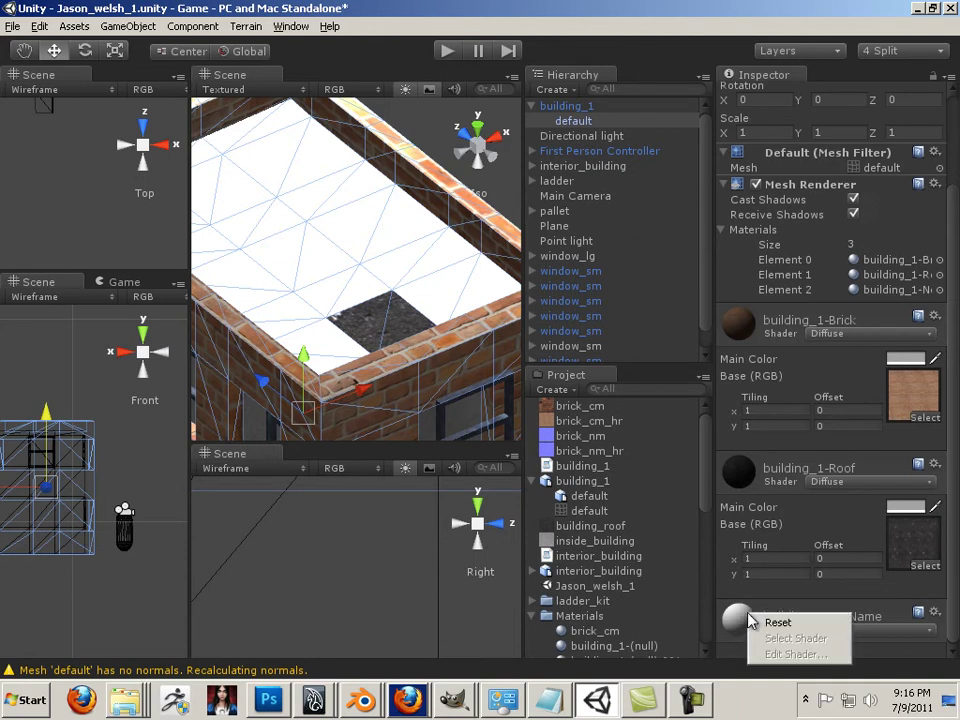
{"action": "left_click", "coordinate": [733, 617]}
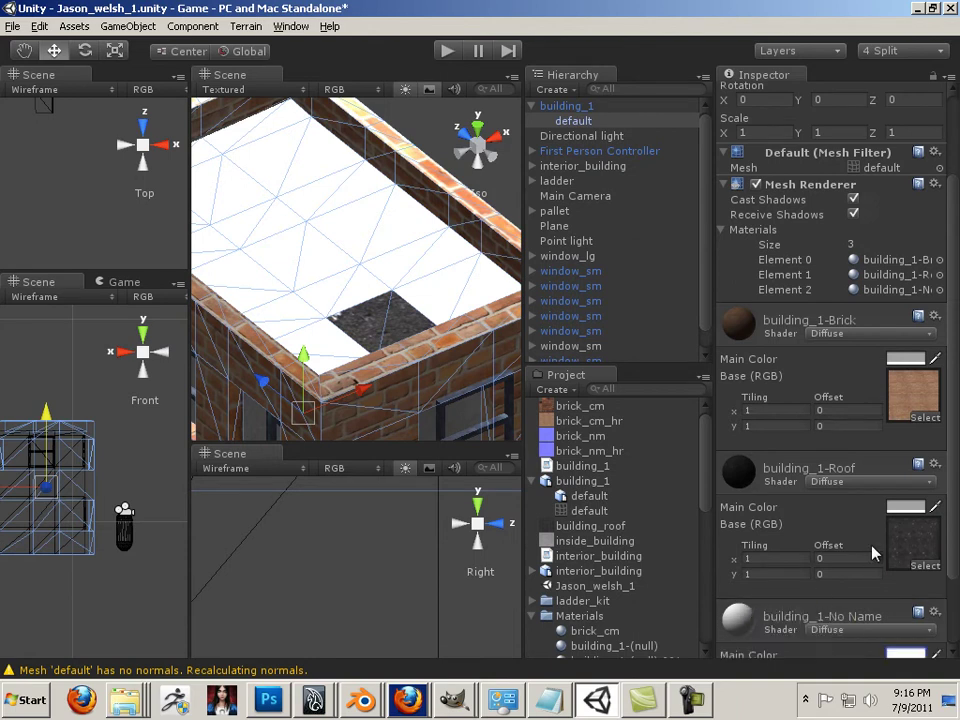
- Set the building_1-Roof material's main colour to pure white
{"action": "scroll", "coordinate": [943, 504], "scroll_direction": "down", "scroll_amount": 2}
{"action": "scroll", "coordinate": [935, 600], "scroll_direction": "down", "scroll_amount": 1}
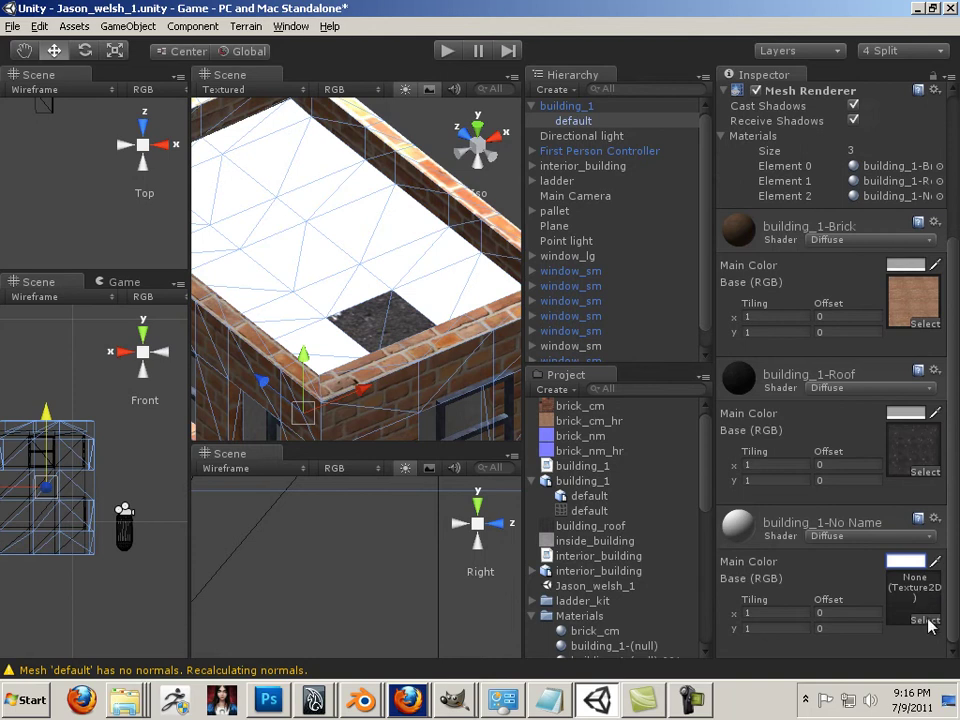
{"action": "left_click", "coordinate": [906, 413]}
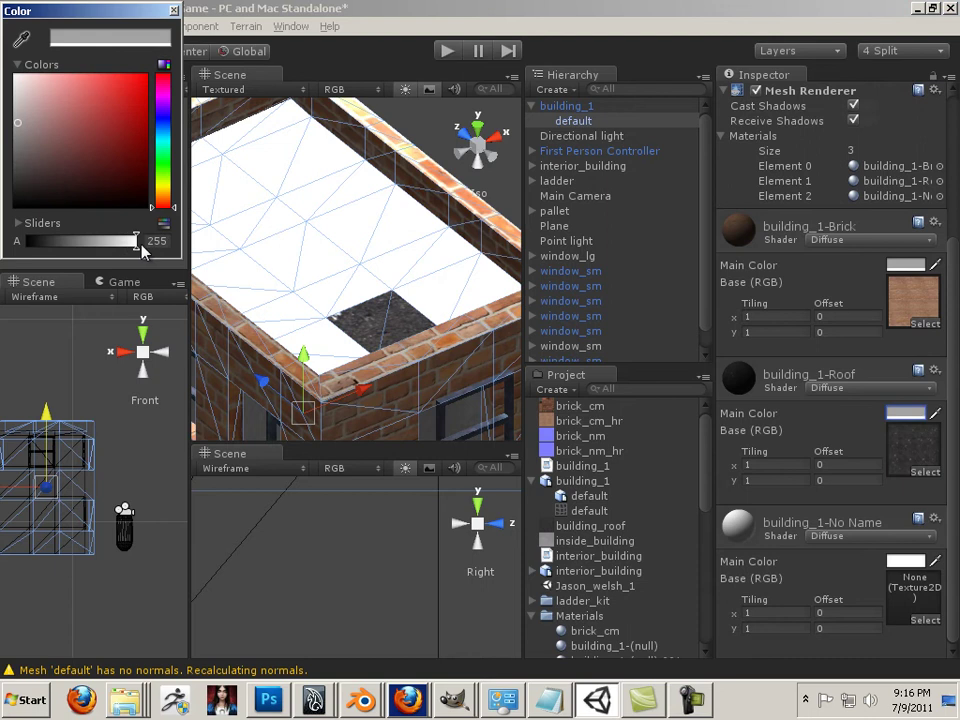
{"action": "left_click_drag", "start_coordinate": [47, 107], "coordinate": [10, 62]}
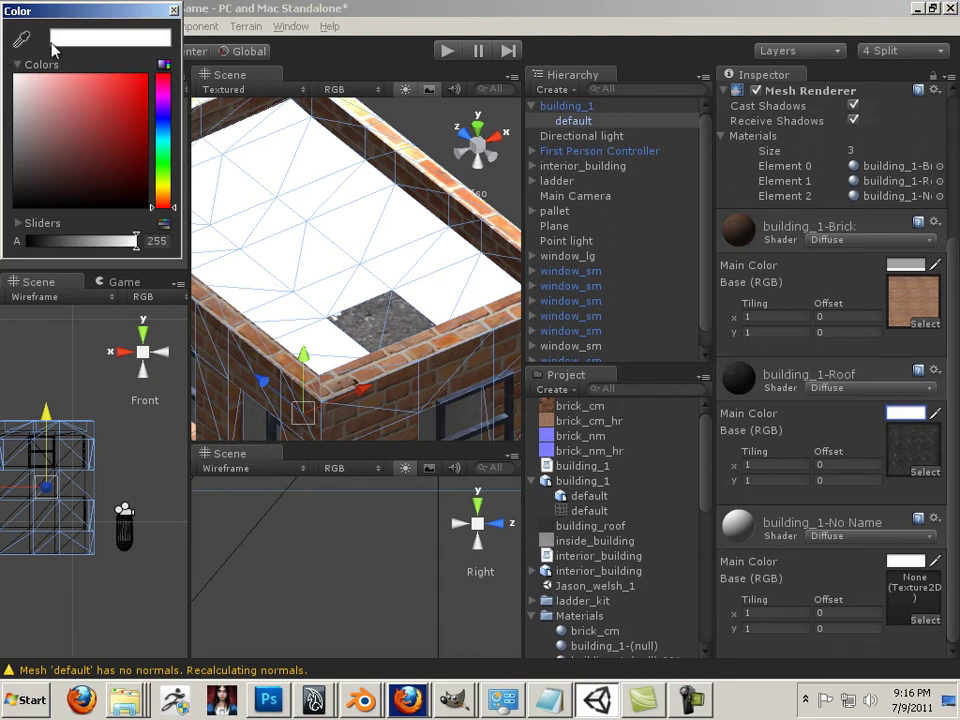
{"action": "left_click", "coordinate": [174, 11]}
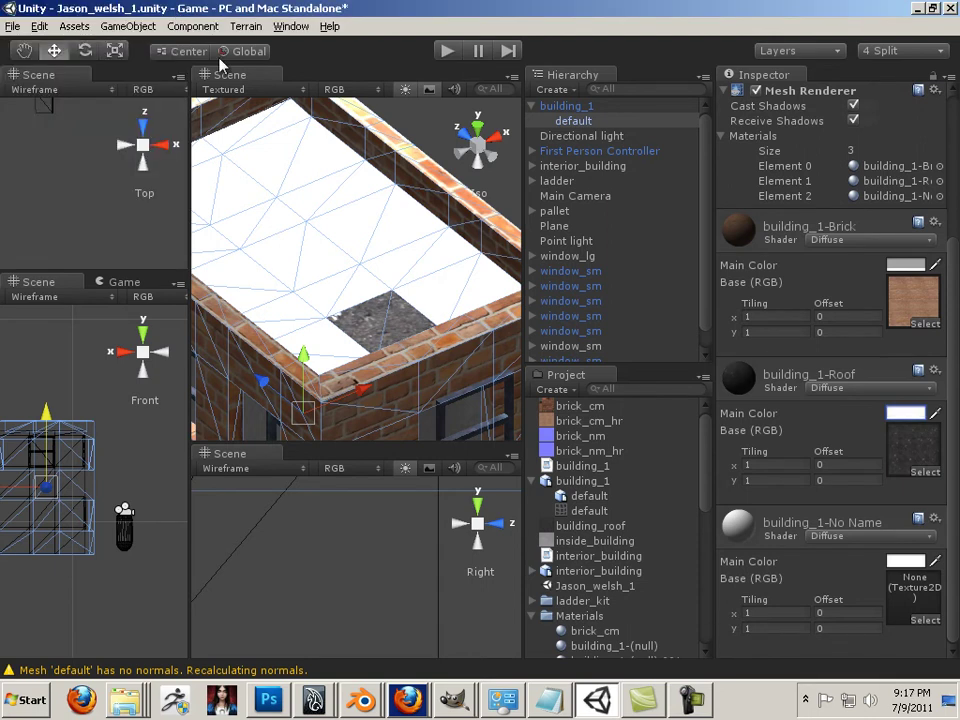
- Assign the building_roof texture as the base texture of the building_1-No Name material
{"action": "left_click", "coordinate": [924, 619]}
{"action": "left_click", "coordinate": [100, 238]}
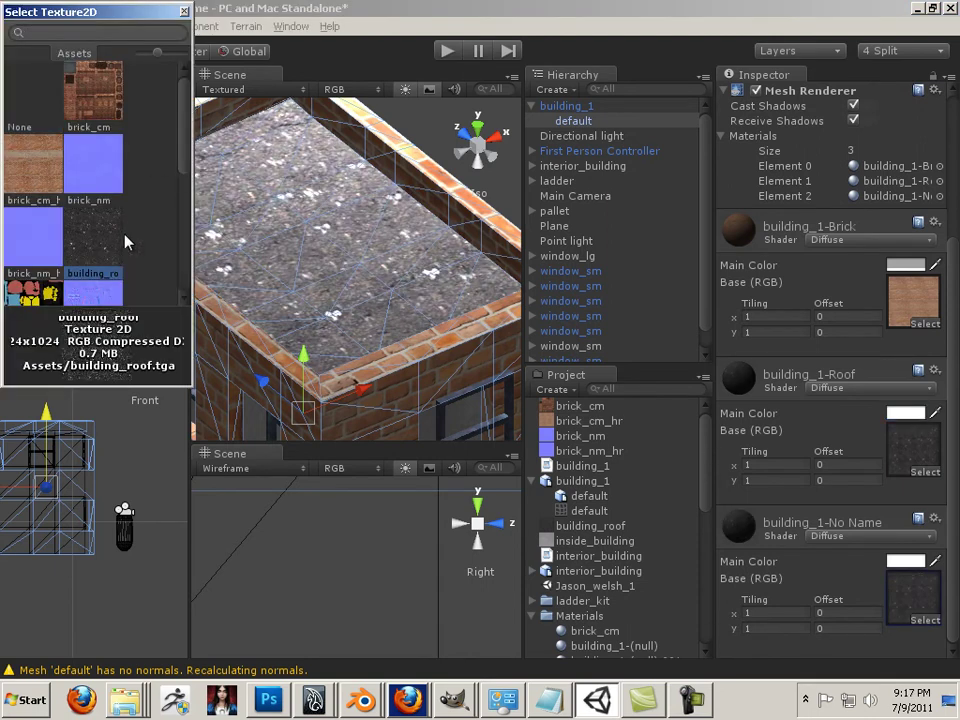
{"action": "left_click", "coordinate": [184, 11]}
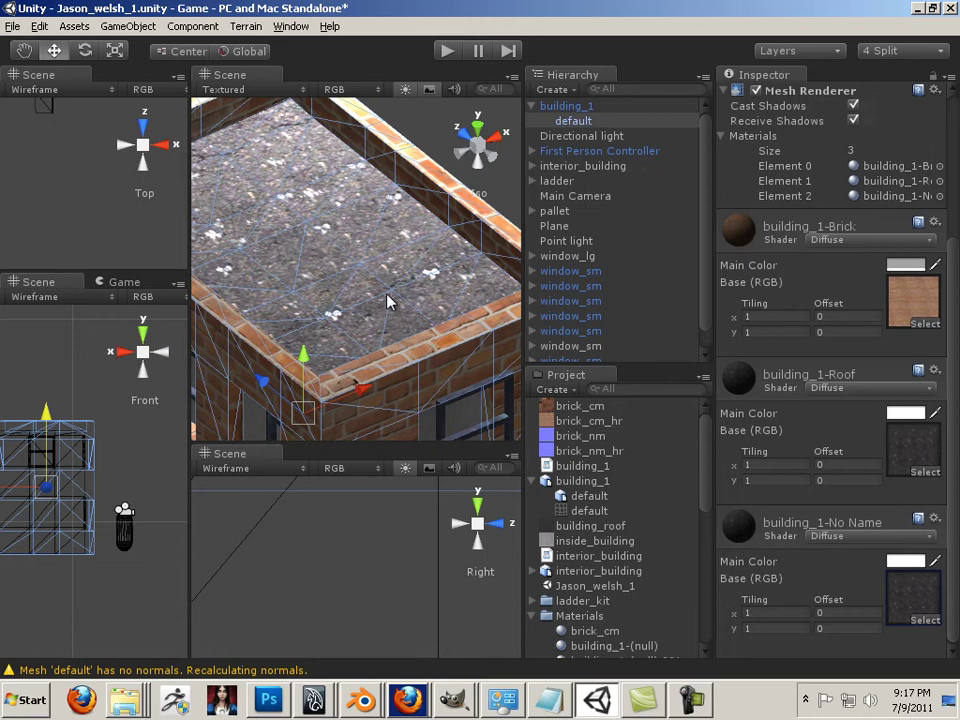
{"action": "left_click_drag", "start_coordinate": [386, 283], "coordinate": [392, 366], "text": "alt"}
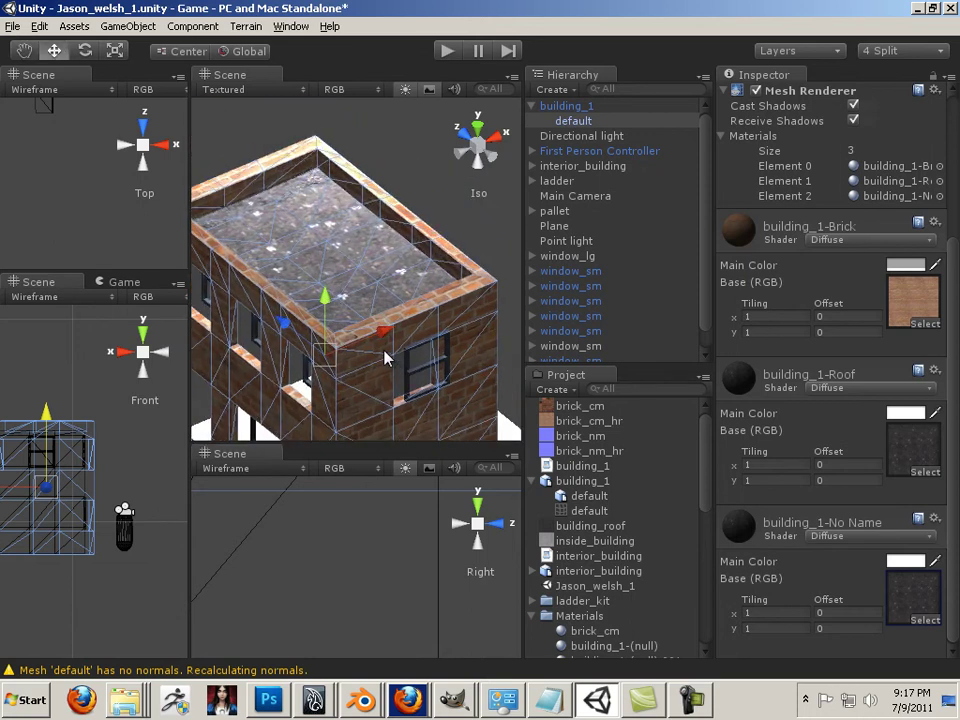
- Switch the building_1-Brick material to the Bumped Diffuse shader and assign brick_nm_hr as its normal map
{"action": "left_click", "coordinate": [531, 309]}
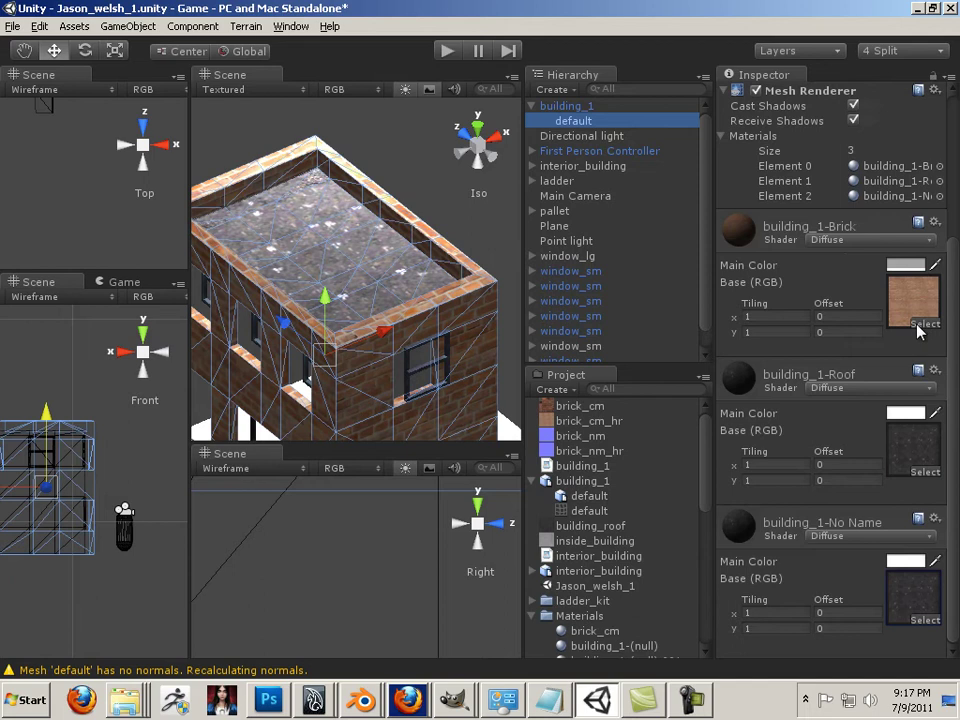
{"action": "left_click", "coordinate": [852, 240]}
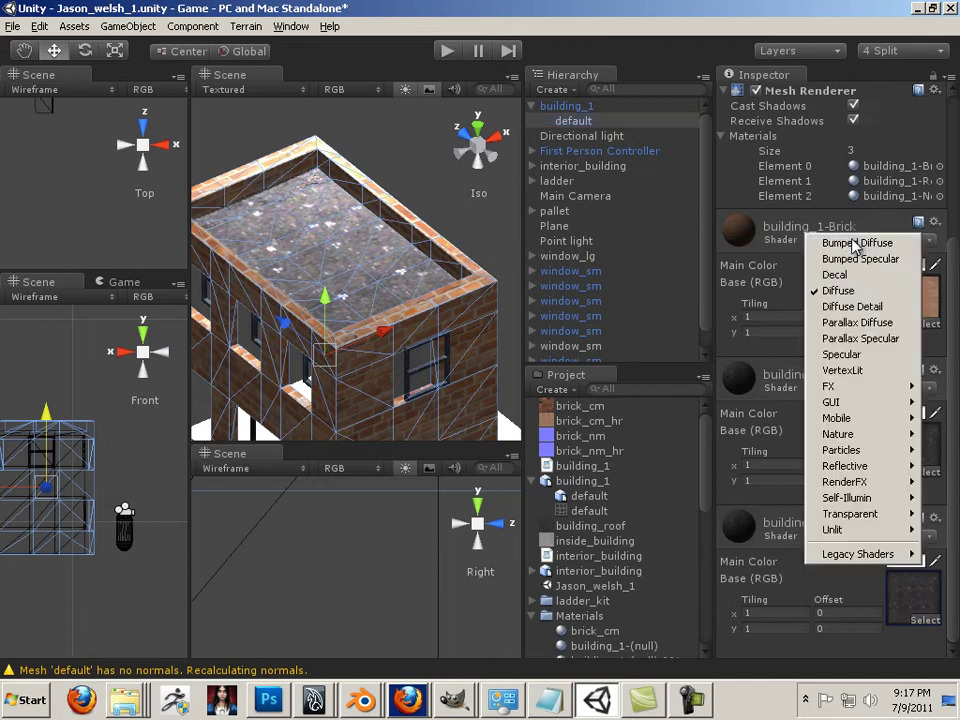
{"action": "left_click", "coordinate": [852, 243]}
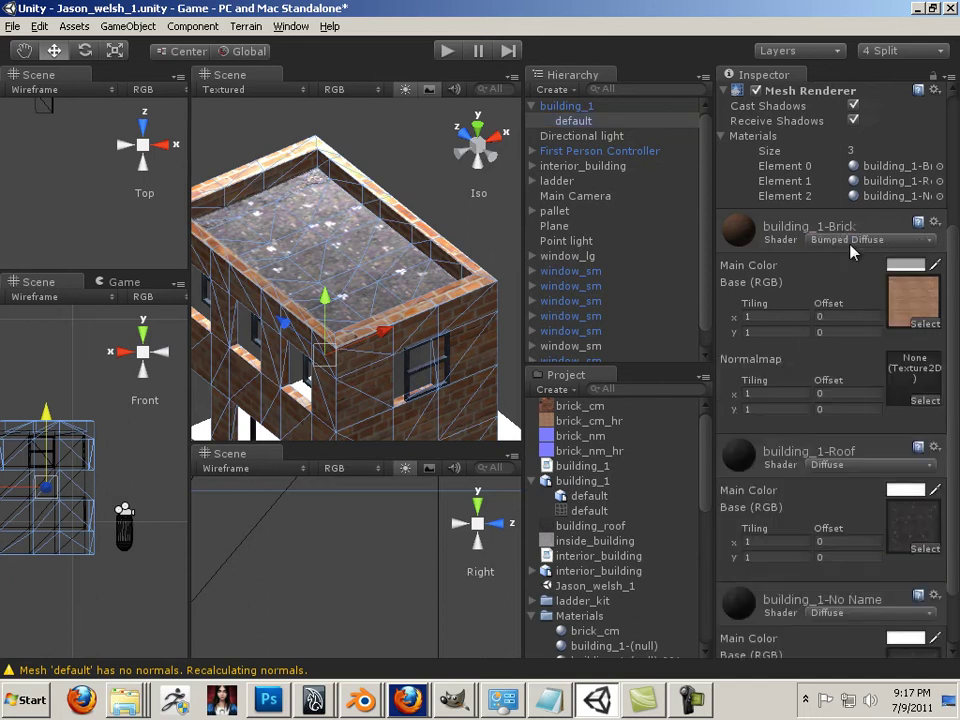
{"action": "left_click", "coordinate": [926, 400]}
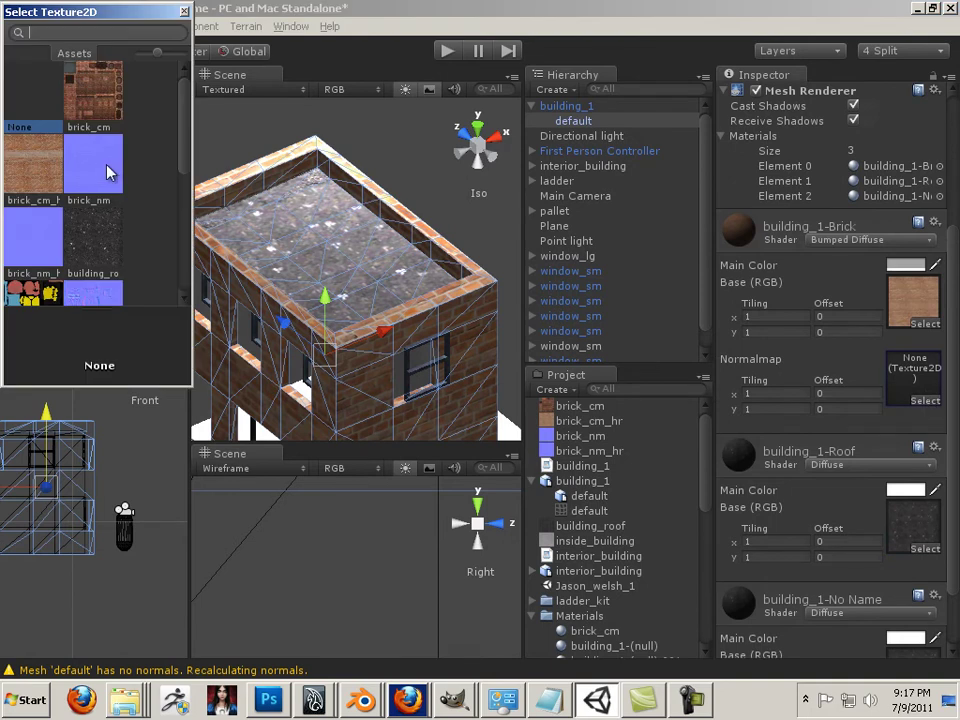
{"action": "left_click", "coordinate": [43, 250]}
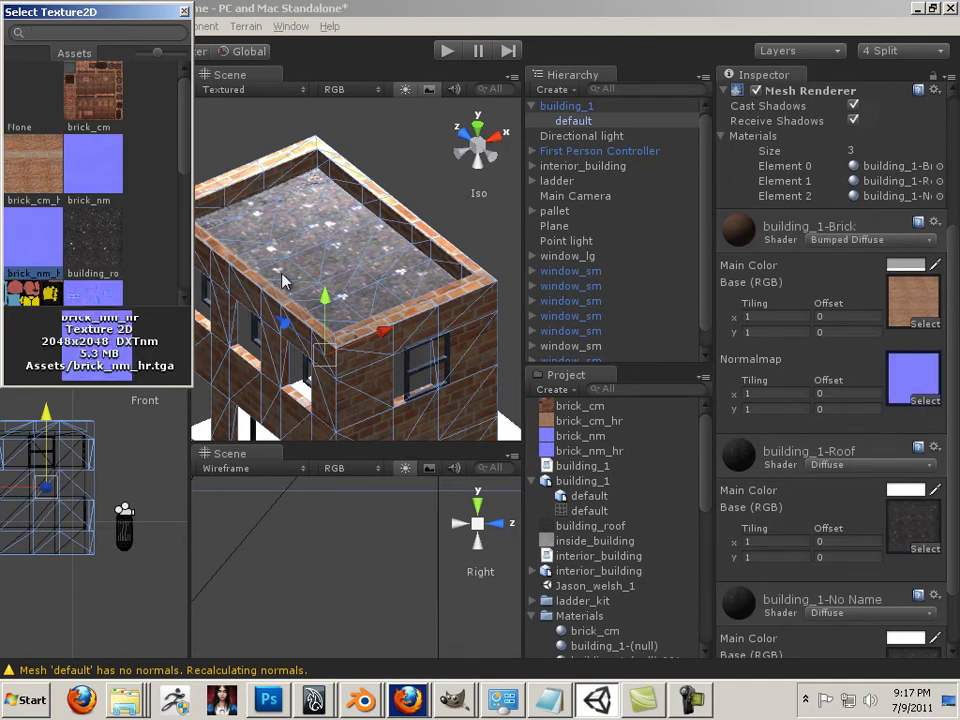
{"action": "key", "text": "Return"}
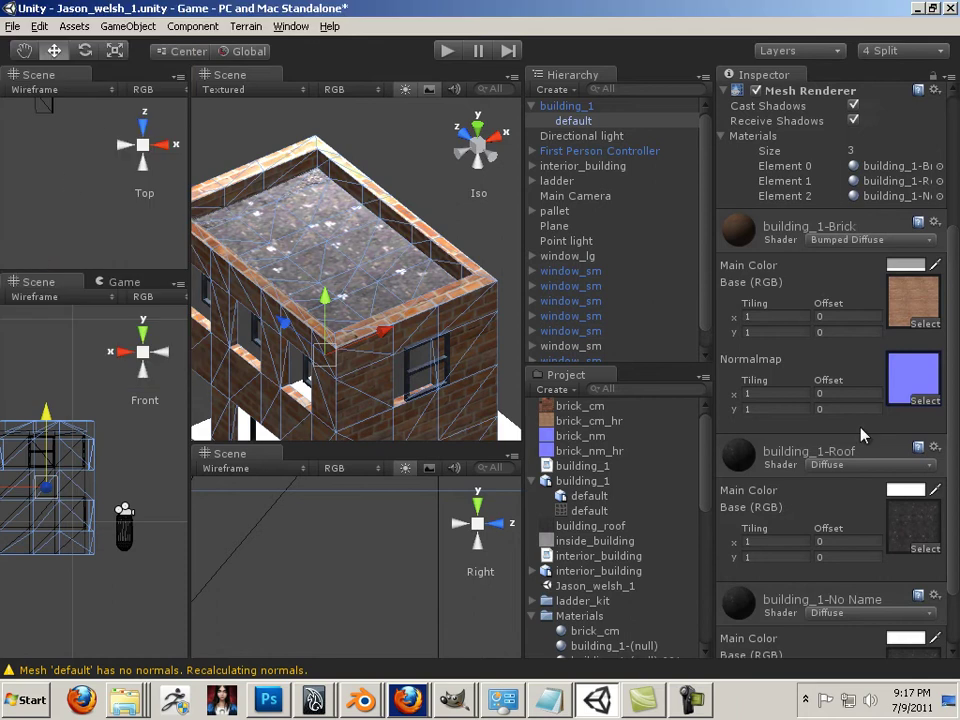
{"action": "scroll", "coordinate": [945, 395], "scroll_direction": "down", "scroll_amount": 3}
{"action": "scroll", "coordinate": [950, 448], "scroll_direction": "up", "scroll_amount": 5}
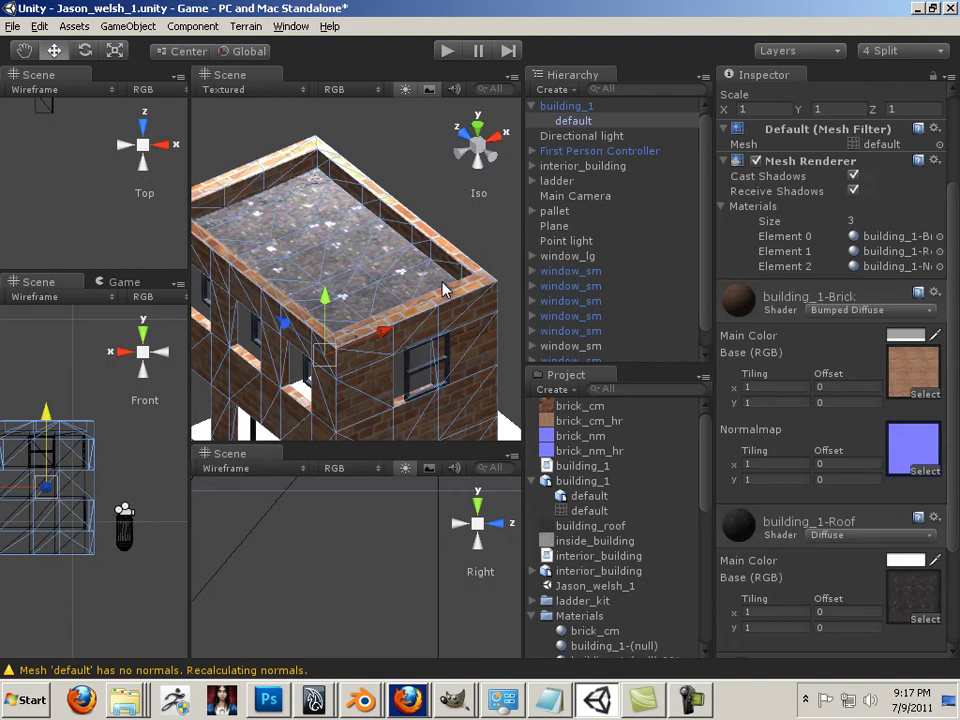
- Raise the building mesh slightly and shift it a little in the positive X direction
{"action": "scroll", "coordinate": [443, 288], "scroll_direction": "down", "scroll_amount": 5}
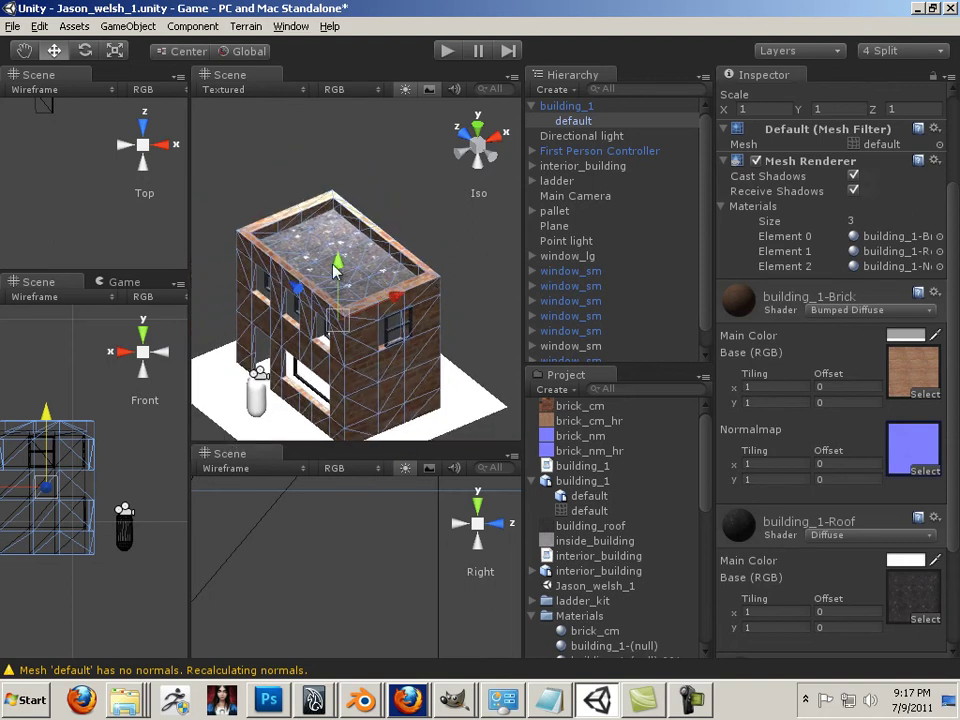
{"action": "mouse_move", "coordinate": [335, 266]}
{"action": "left_mouse_down"}
{"action": "mouse_move", "coordinate": [333, 280]}
{"action": "mouse_move", "coordinate": [340, 255]}
{"action": "left_mouse_up"}
{"action": "left_click_drag", "start_coordinate": [396, 295], "coordinate": [404, 290]}
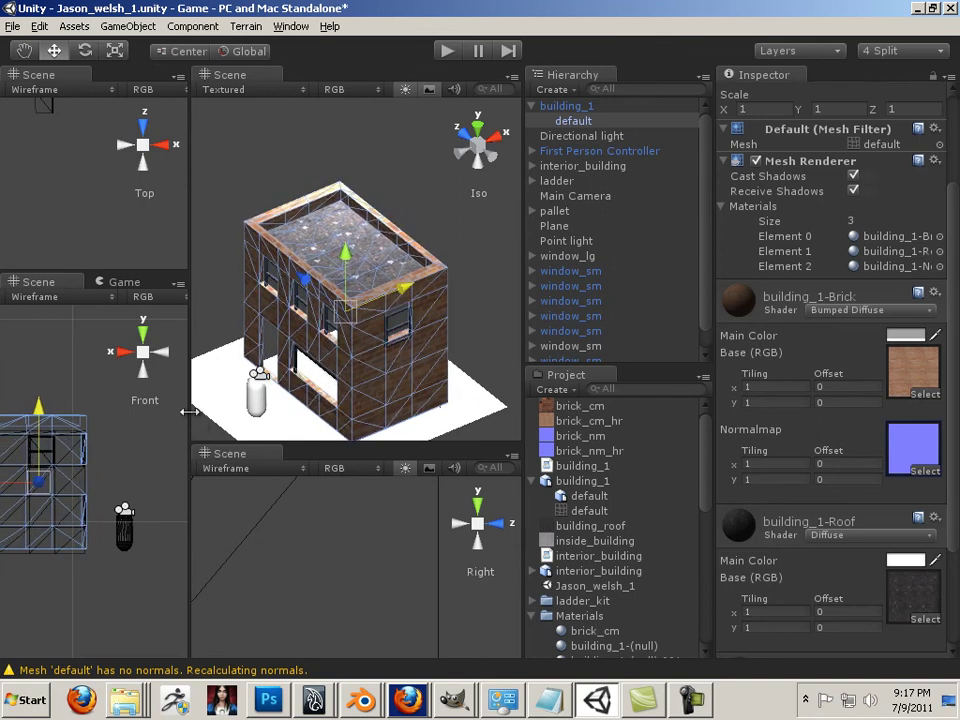
- Enlarge the front view, frame the building mesh, lower it slightly to fit the windows, and restore the view's width
{"action": "left_click_drag", "start_coordinate": [189, 411], "coordinate": [333, 411]}
{"action": "scroll", "coordinate": [170, 425], "scroll_direction": "up", "scroll_amount": 5}
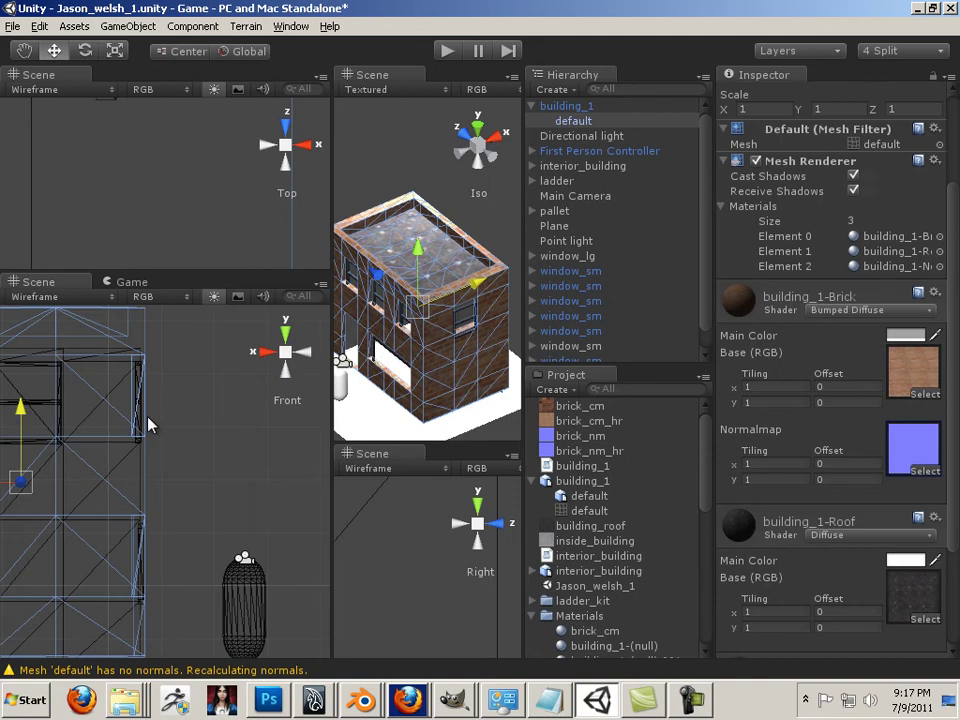
{"action": "key", "text": "f"}
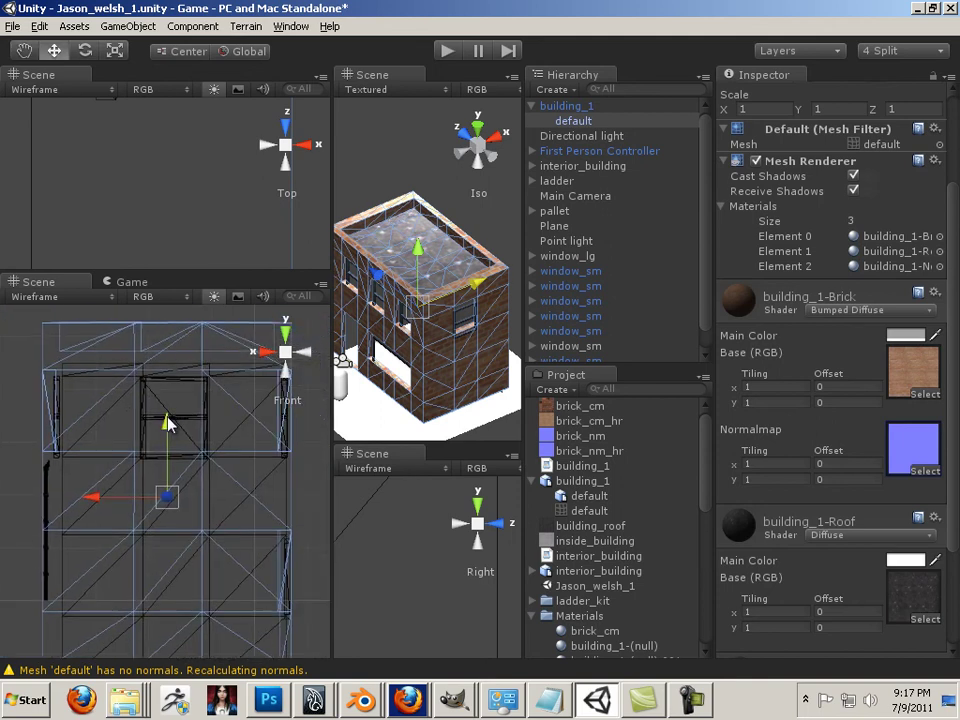
{"action": "left_click_drag", "start_coordinate": [168, 424], "coordinate": [166, 426]}
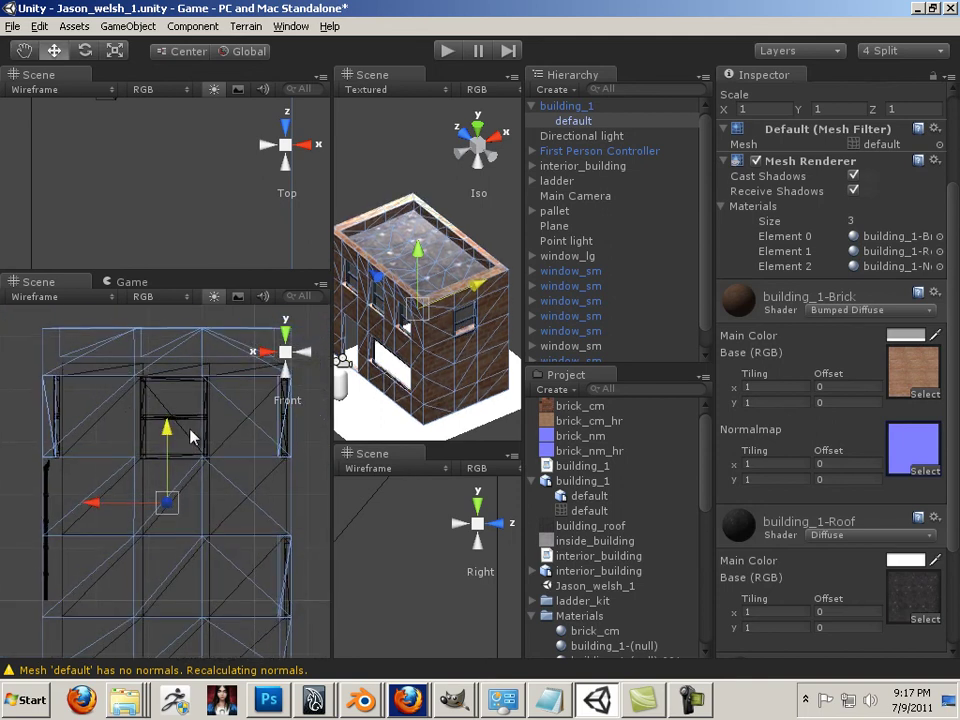
{"action": "left_click_drag", "start_coordinate": [333, 455], "coordinate": [190, 455]}
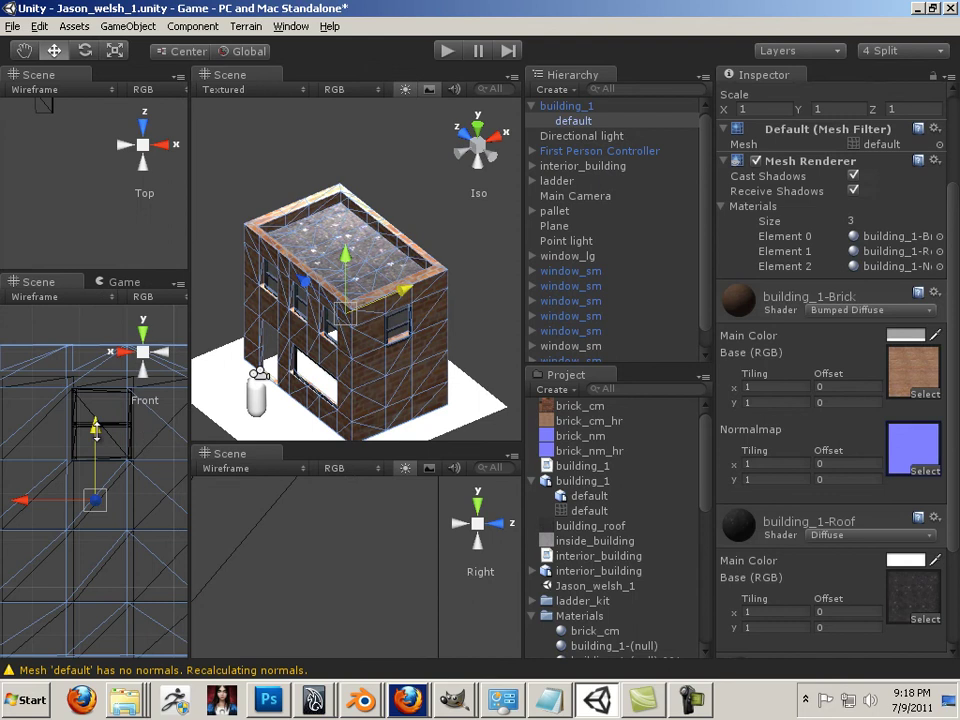
- Enlarge the right view and shift the building mesh slightly in the negative Z direction to fit the windows
{"action": "left_click_drag", "start_coordinate": [261, 433], "coordinate": [259, 184]}
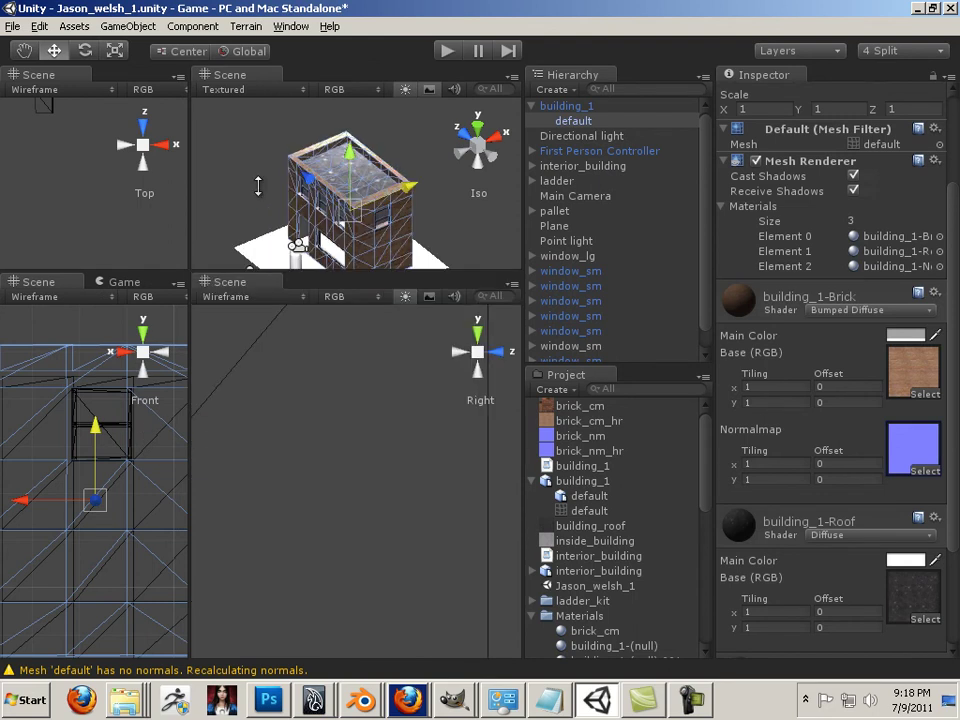
{"action": "scroll", "coordinate": [305, 410], "scroll_direction": "down", "scroll_amount": 6}
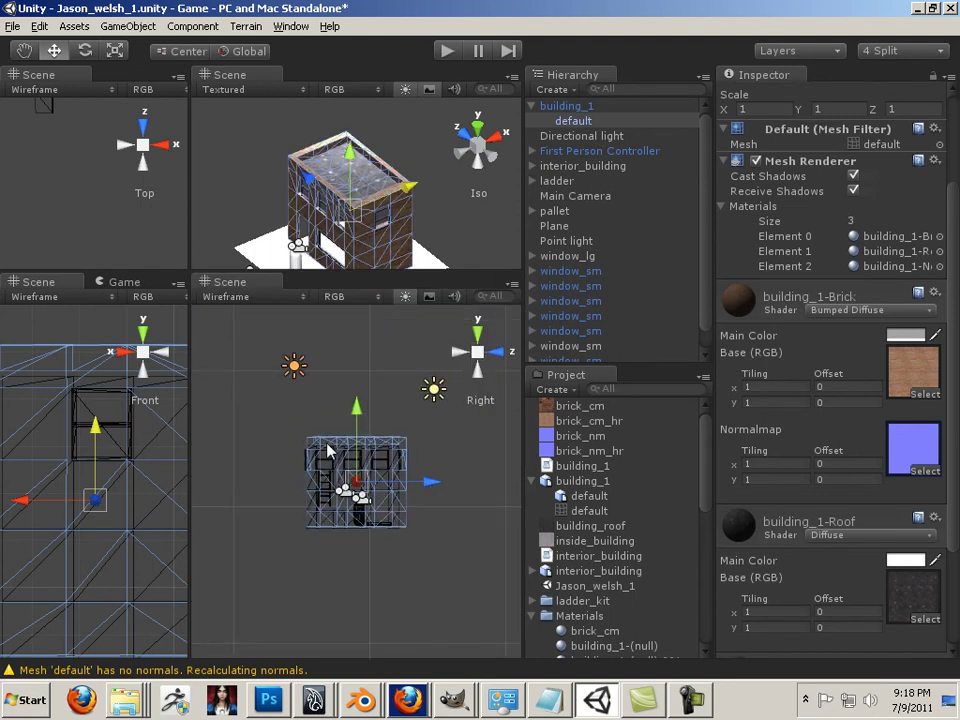
{"action": "scroll", "coordinate": [328, 458], "scroll_direction": "up", "scroll_amount": 4}
{"action": "left_click_drag", "start_coordinate": [427, 485], "coordinate": [423, 483]}
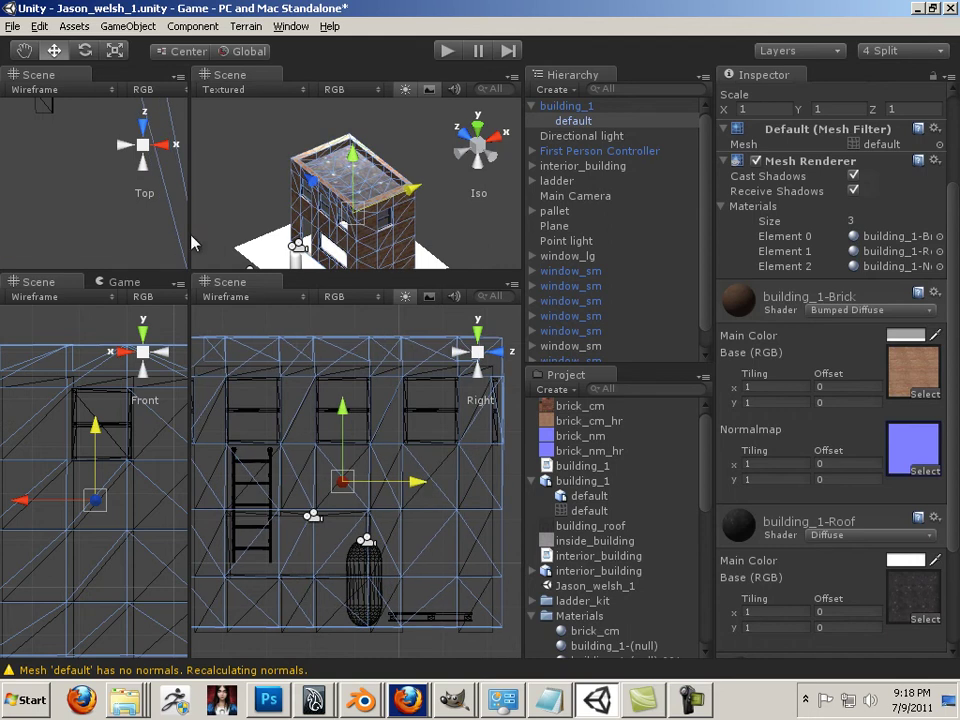
- Enlarge the top view, nudge the building mesh slightly in the negative X direction, and restore the large perspective view
{"action": "left_click_drag", "start_coordinate": [195, 243], "coordinate": [290, 452]}
{"action": "key", "text": "f"}
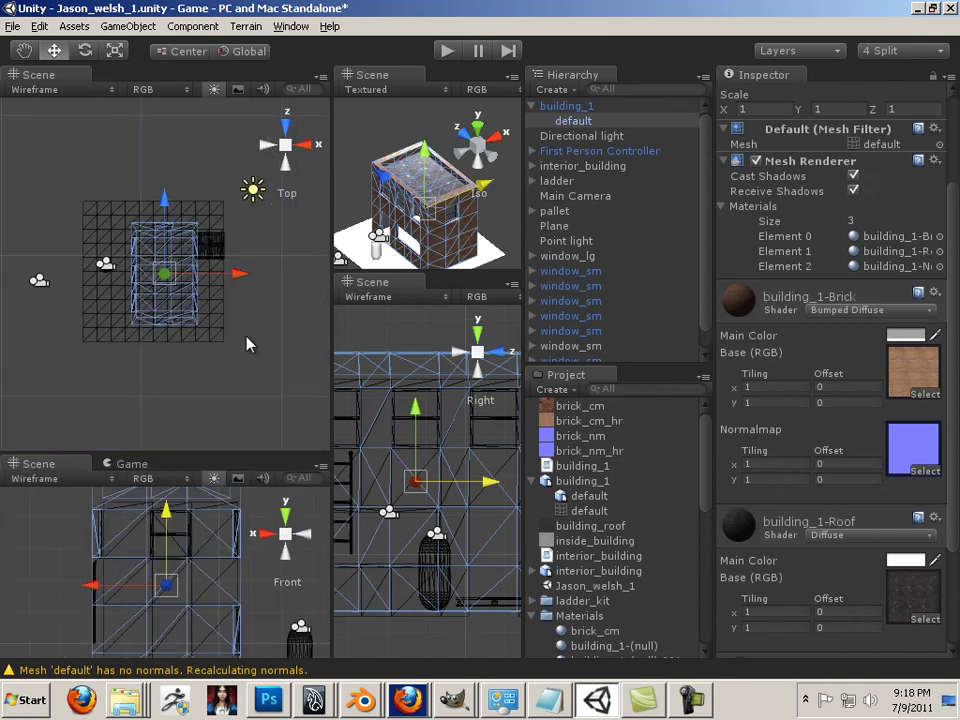
{"action": "scroll", "coordinate": [240, 340], "scroll_direction": "up", "scroll_amount": 4}
{"action": "scroll", "coordinate": [229, 332], "scroll_direction": "up", "scroll_amount": 3}
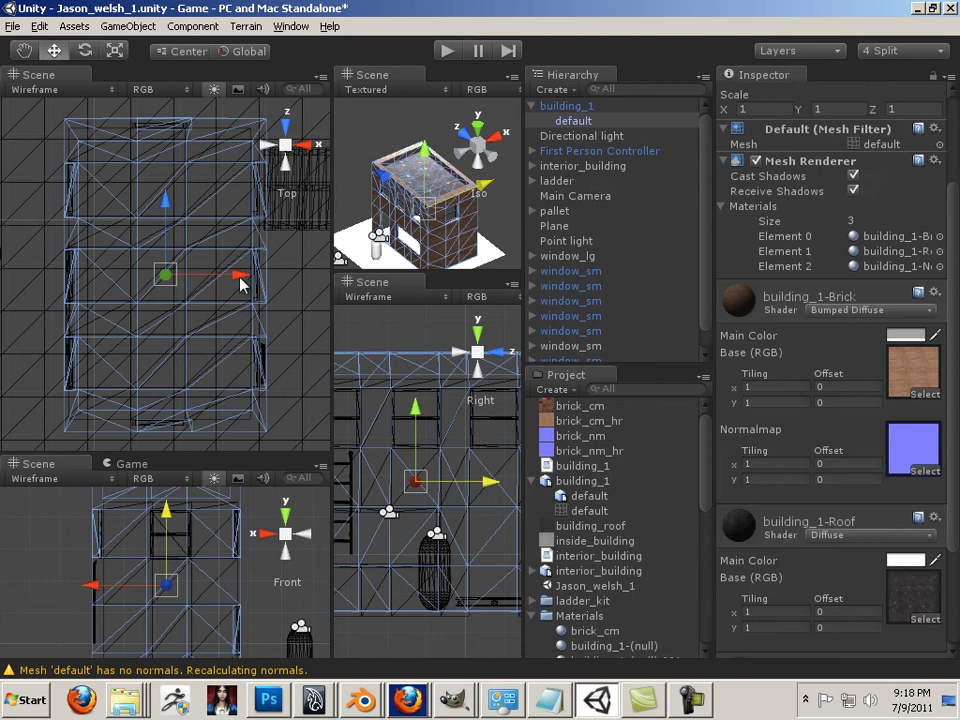
{"action": "left_click_drag", "start_coordinate": [240, 283], "coordinate": [236, 279]}
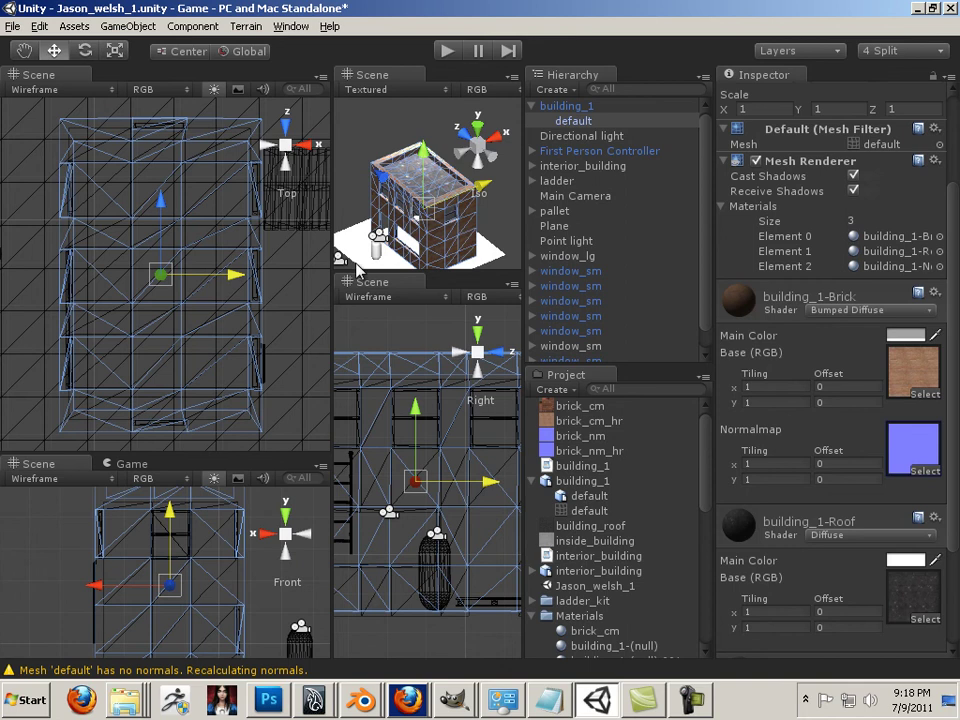
{"action": "left_click_drag", "start_coordinate": [330, 252], "coordinate": [191, 252]}
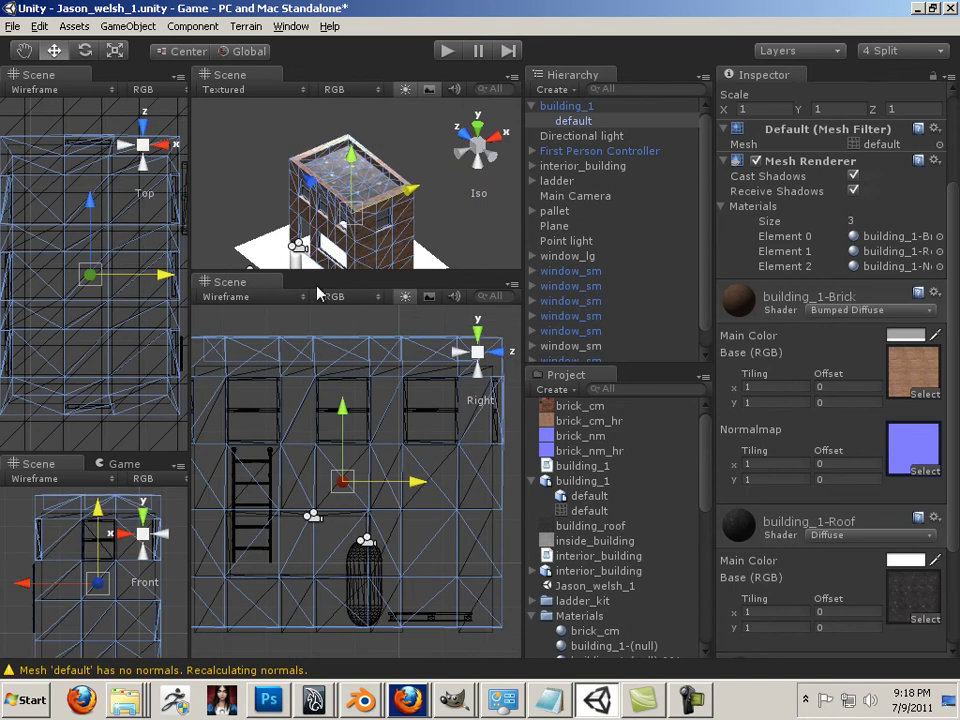
{"action": "left_click_drag", "start_coordinate": [318, 270], "coordinate": [305, 455]}
- Inspect the building's brick walls from ground level, walk around it in play mode, and stop the game
{"action": "left_click_drag", "start_coordinate": [248, 320], "coordinate": [348, 285], "text": "alt"}
{"action": "right_click_drag", "start_coordinate": [424, 339], "coordinate": [459, 362], "text": "alt"}
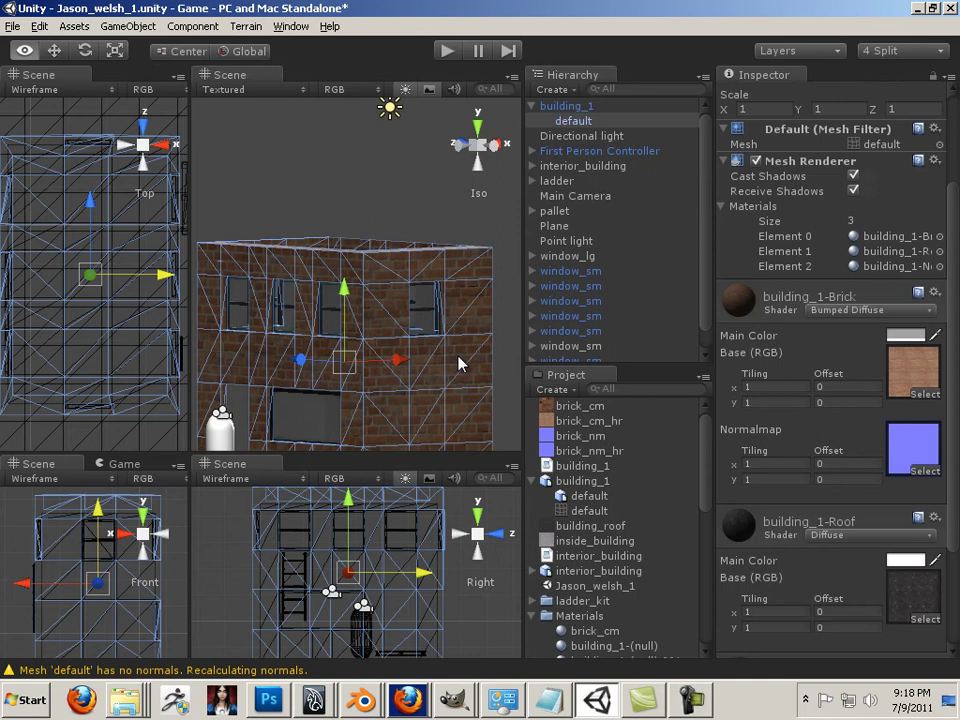
{"action": "middle_click_drag", "start_coordinate": [443, 356], "coordinate": [451, 272], "text": "alt"}
{"action": "left_click_drag", "start_coordinate": [452, 272], "coordinate": [386, 270], "text": "alt"}
{"action": "left_click", "coordinate": [446, 52]}
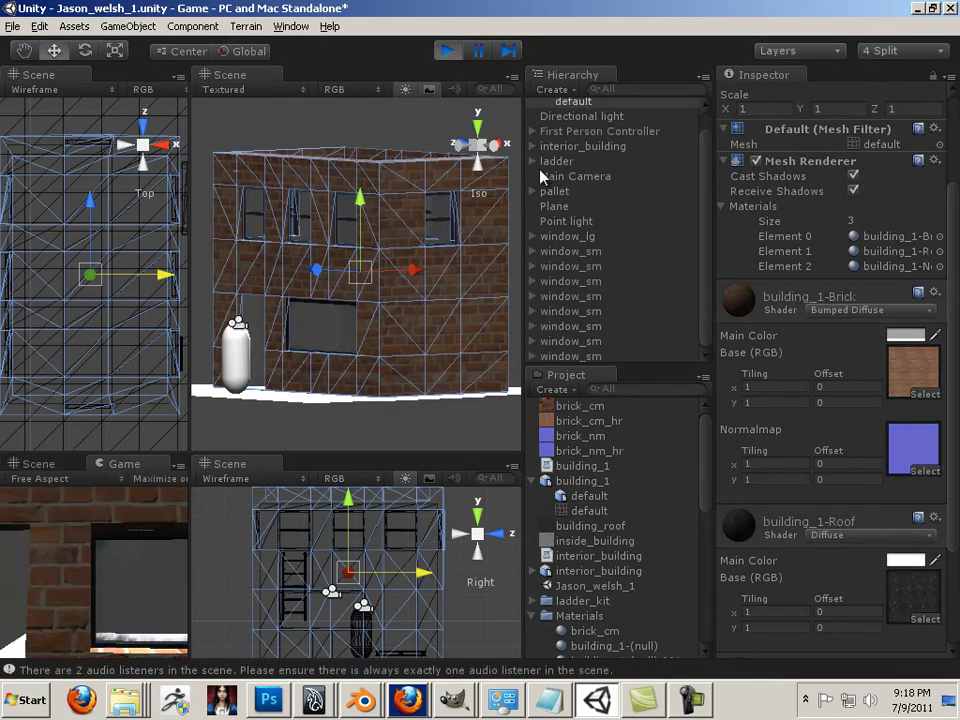
{"action": "key", "text": "w"}
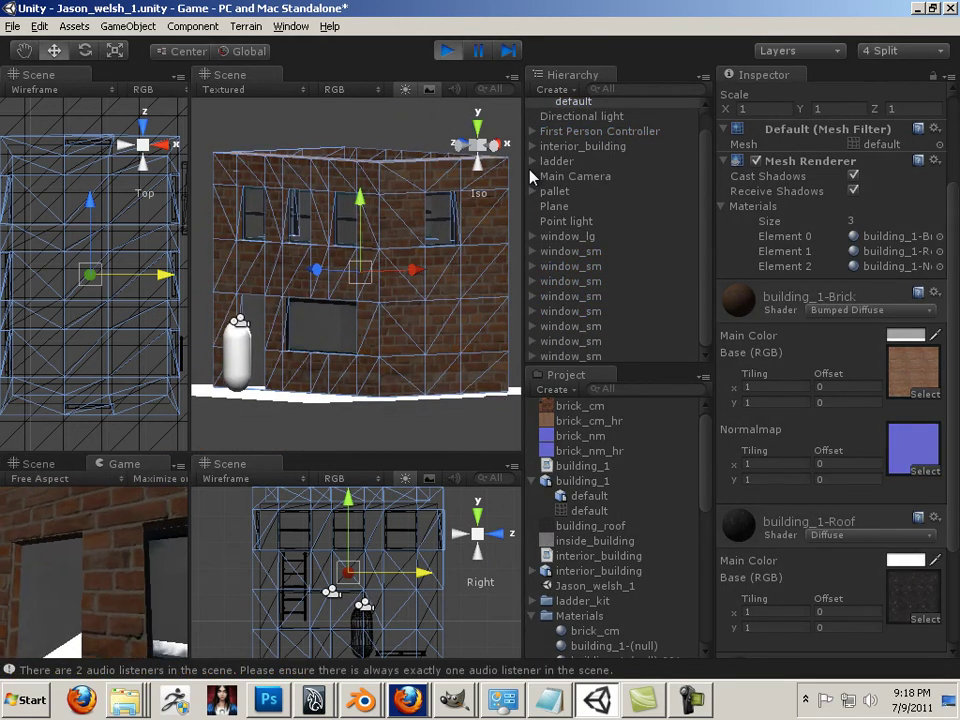
{"action": "key", "text": "s"}
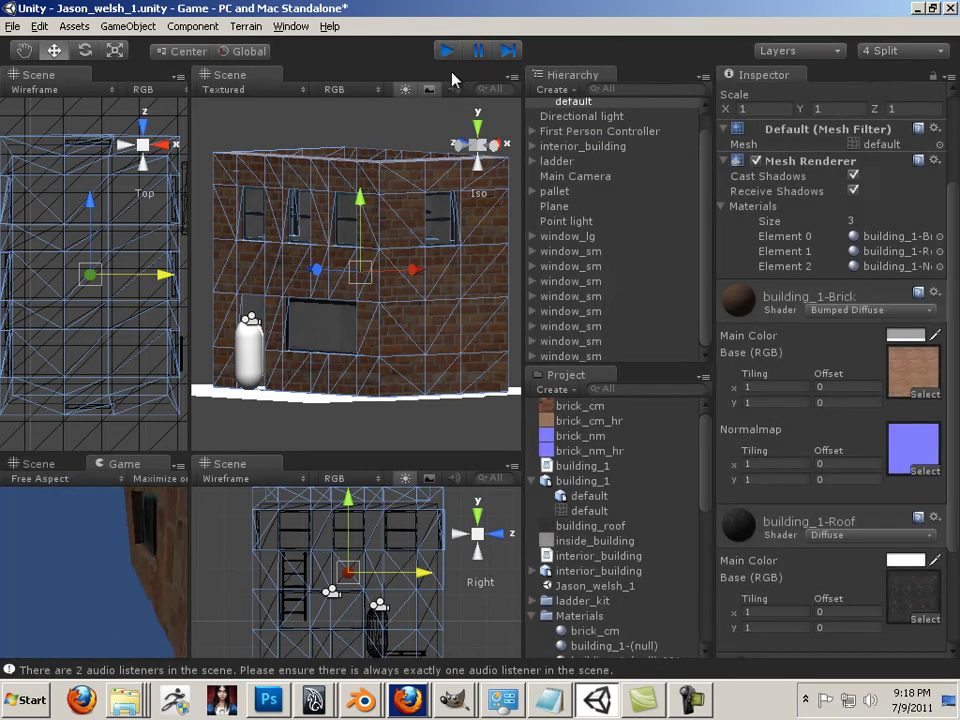
{"action": "left_click", "coordinate": [447, 50]}
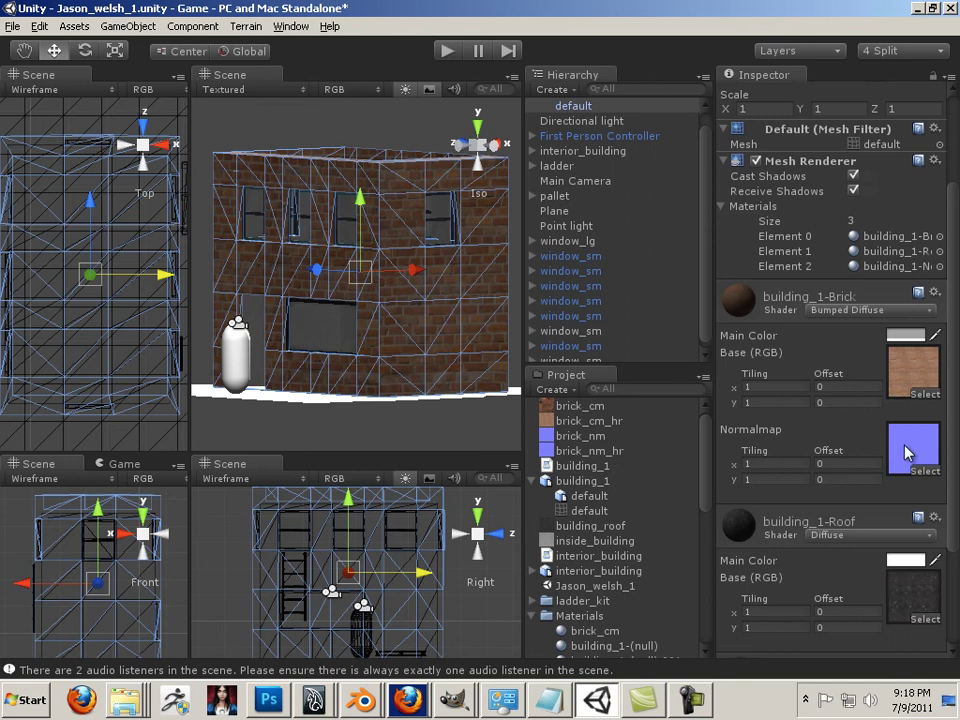
- View the brick_cm_hr texture in Photoshop, return to Unity, and show the import settings of brick_cm_hr
{"action": "double_click", "coordinate": [909, 372]}
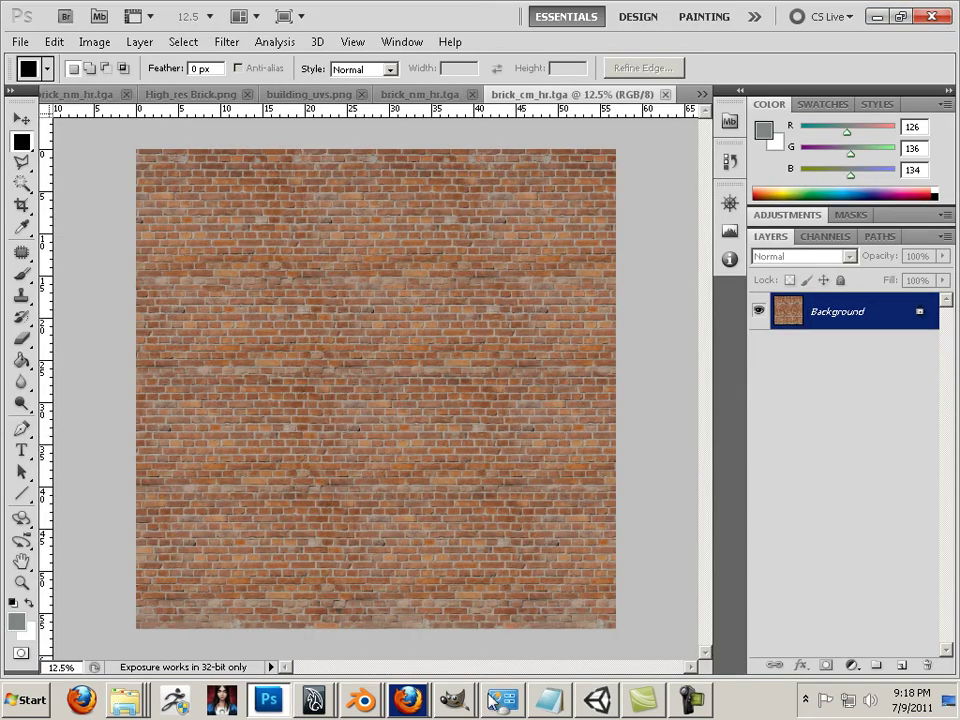
{"action": "left_click", "coordinate": [590, 700]}
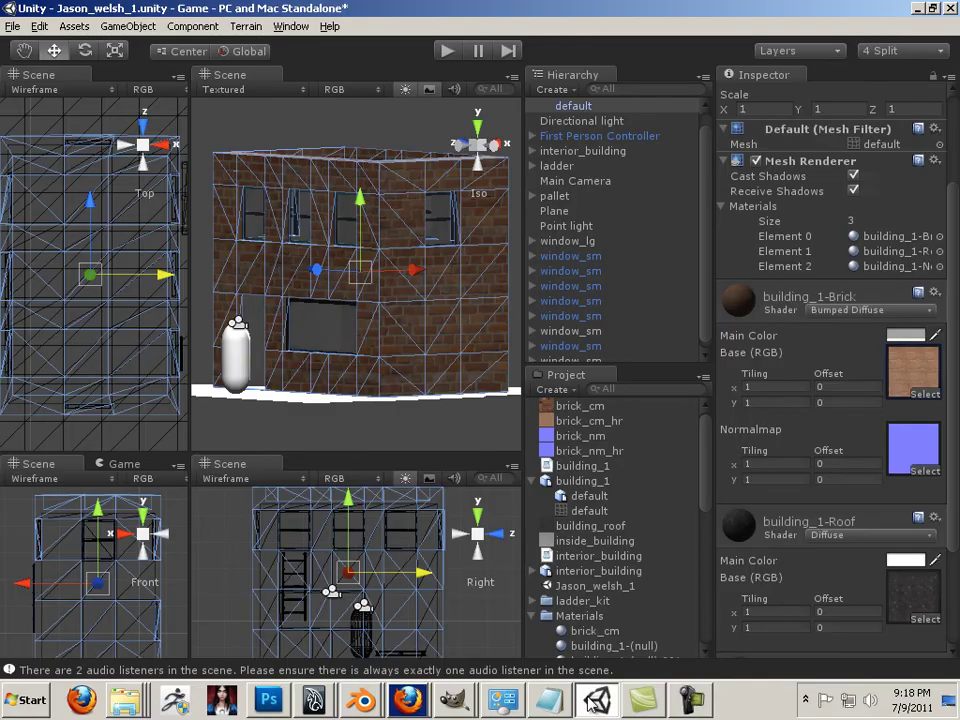
{"action": "left_click", "coordinate": [604, 422]}
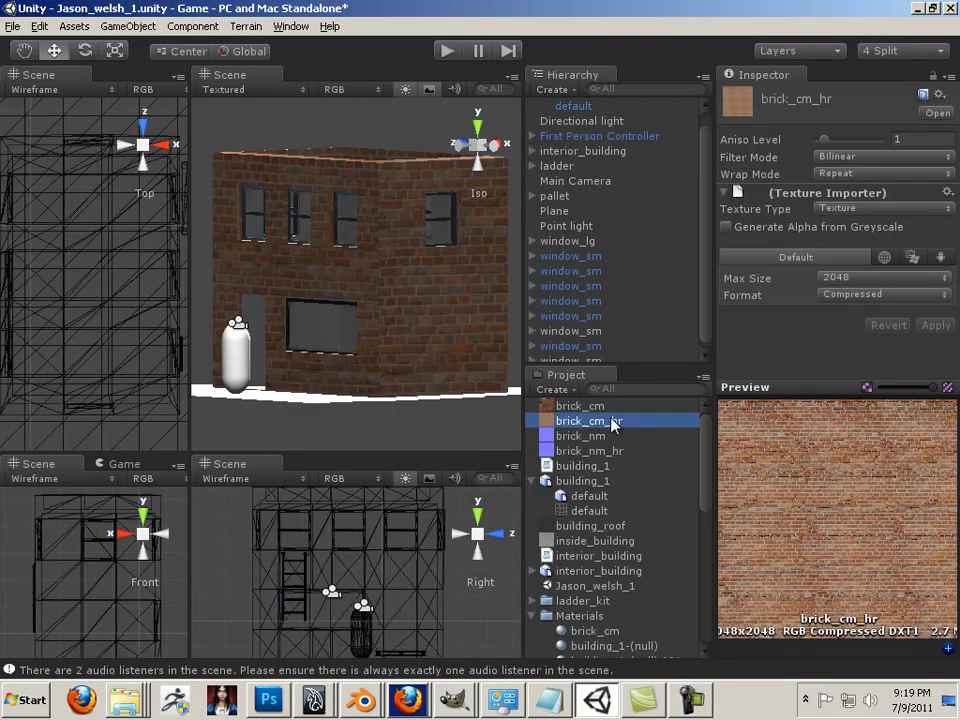
- Review the maximum size options of brick_cm_hr and show the import settings of brick_nm_hr
{"action": "left_click", "coordinate": [845, 280]}
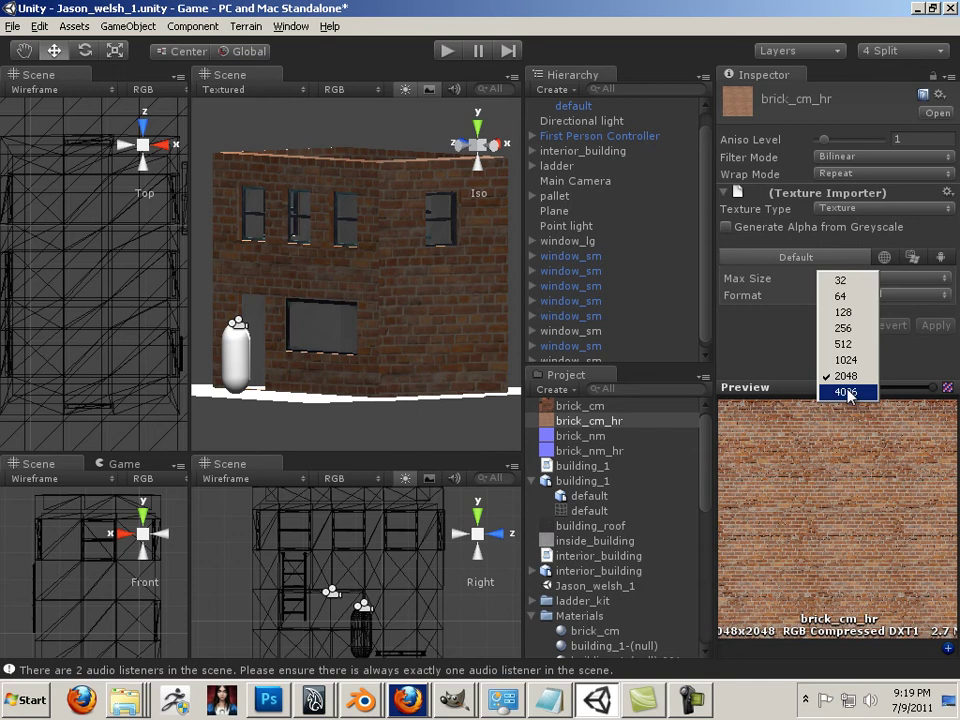
{"action": "left_click", "coordinate": [620, 451]}
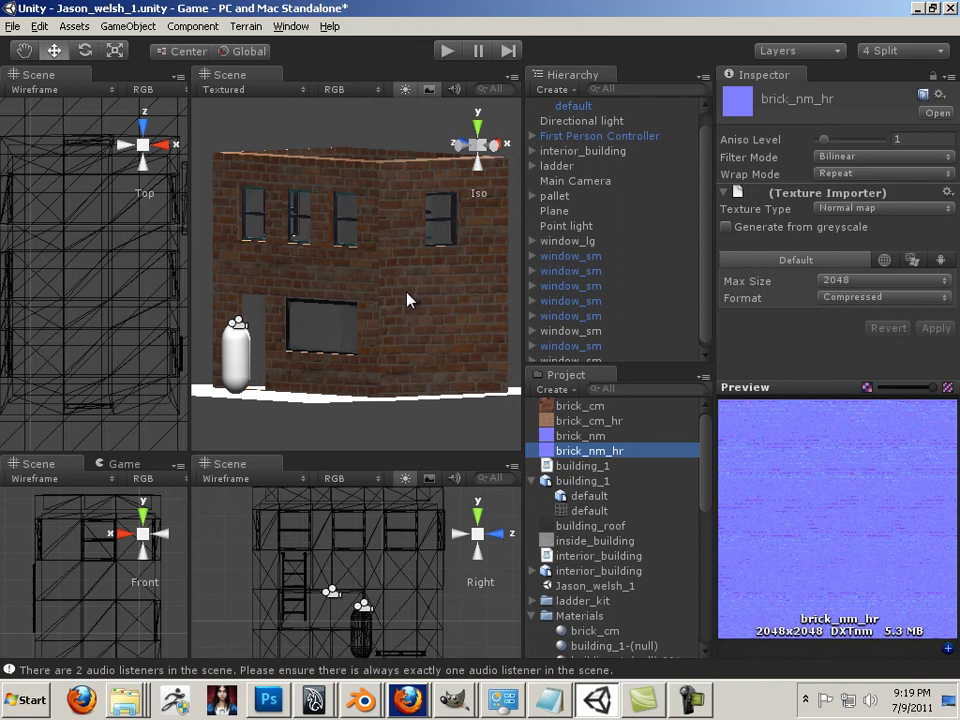
{"action": "left_click", "coordinate": [523, 277]}
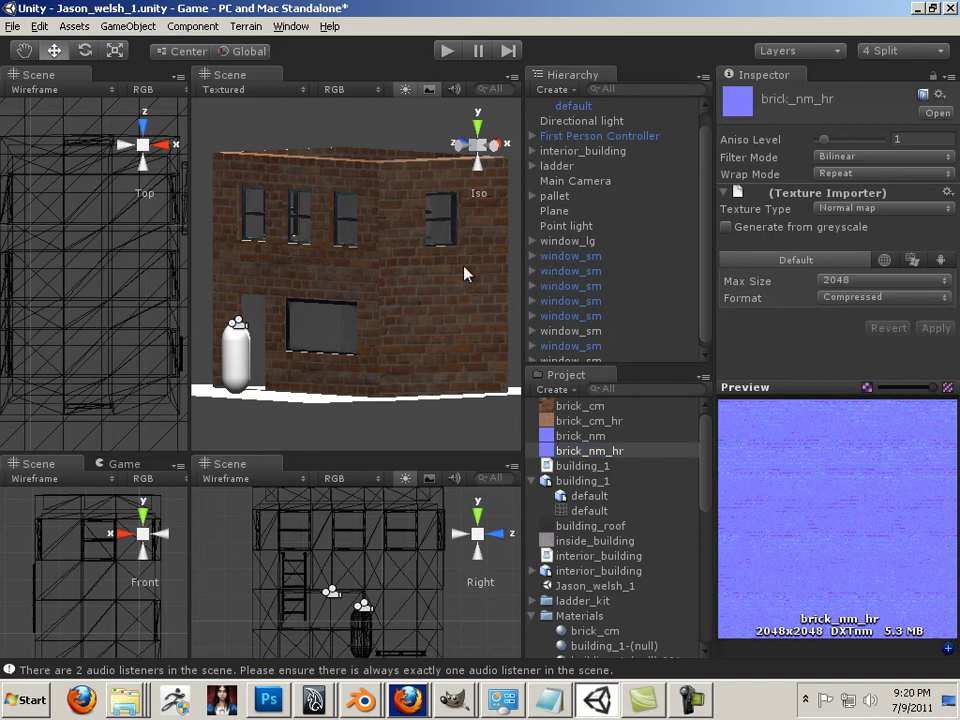
- Select the building's default mesh and examine its brick texture close up around the front corner
{"action": "scroll", "coordinate": [420, 276], "scroll_direction": "up", "scroll_amount": 3}
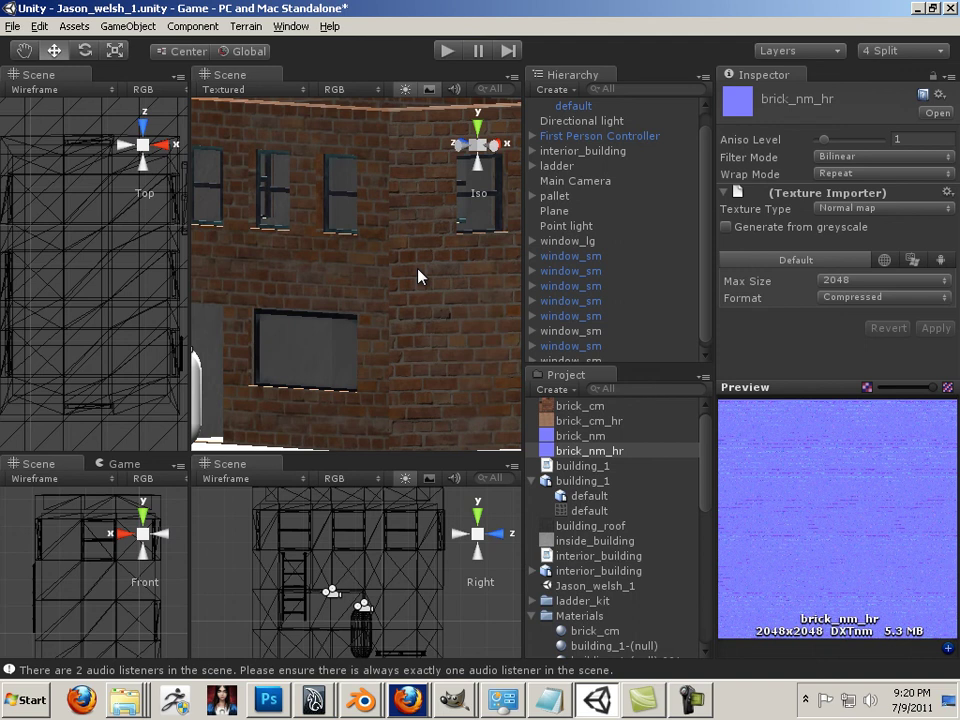
{"action": "scroll", "coordinate": [420, 276], "scroll_direction": "up", "scroll_amount": 4}
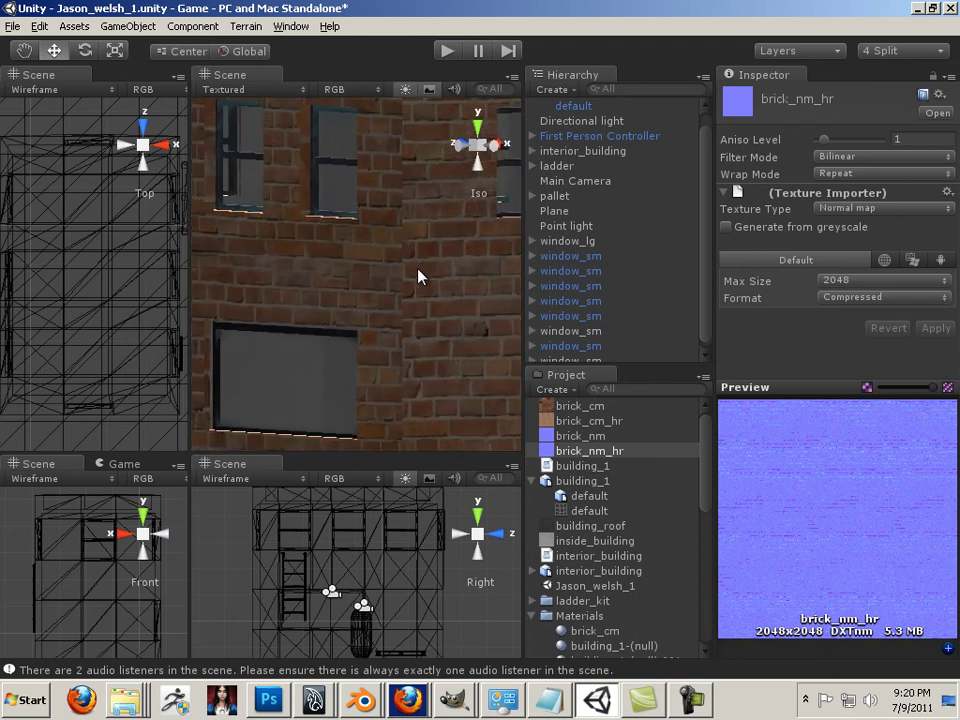
{"action": "scroll", "coordinate": [420, 276], "scroll_direction": "down", "scroll_amount": 3}
{"action": "left_click", "coordinate": [420, 276]}
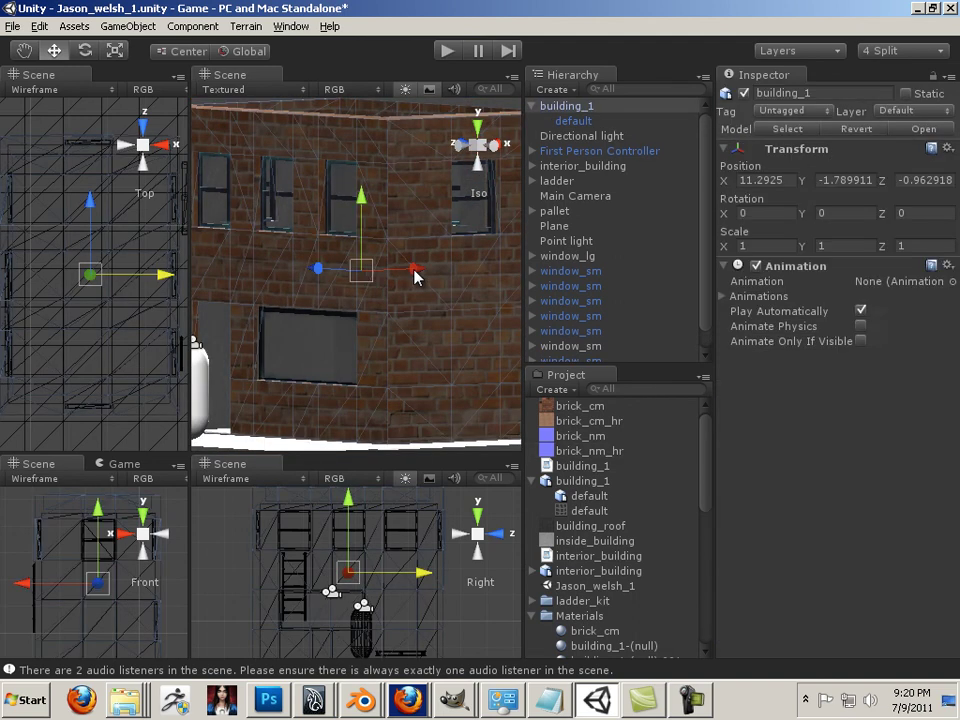
{"action": "left_click", "coordinate": [444, 327]}
{"action": "scroll", "coordinate": [444, 327], "scroll_direction": "up", "scroll_amount": 2}
{"action": "scroll", "coordinate": [444, 327], "scroll_direction": "up", "scroll_amount": 3}
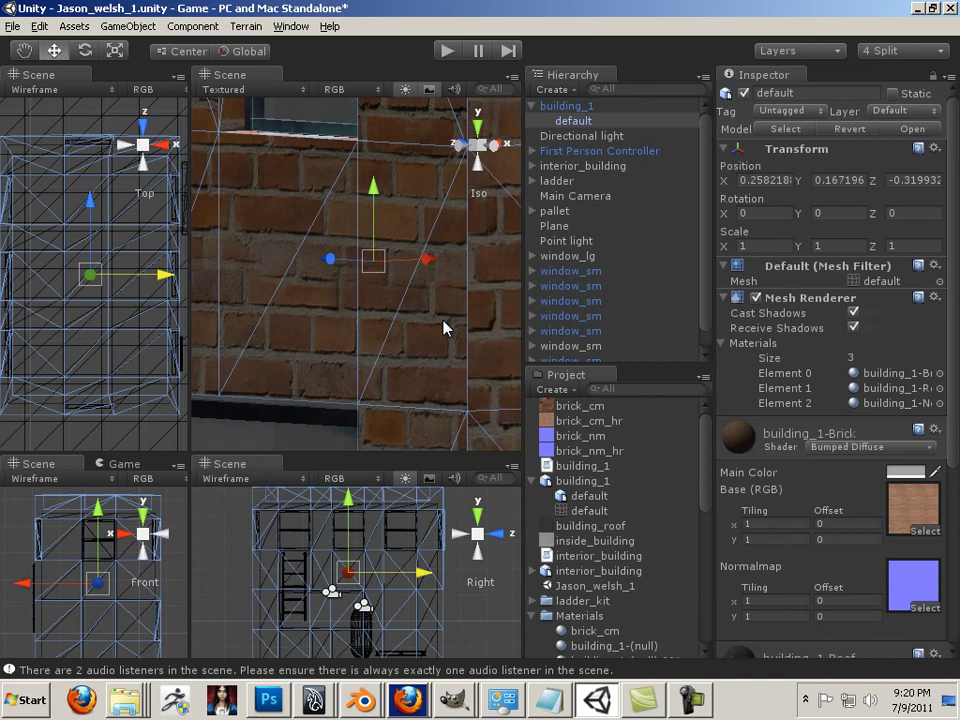
{"action": "scroll", "coordinate": [444, 327], "scroll_direction": "up", "scroll_amount": 2}
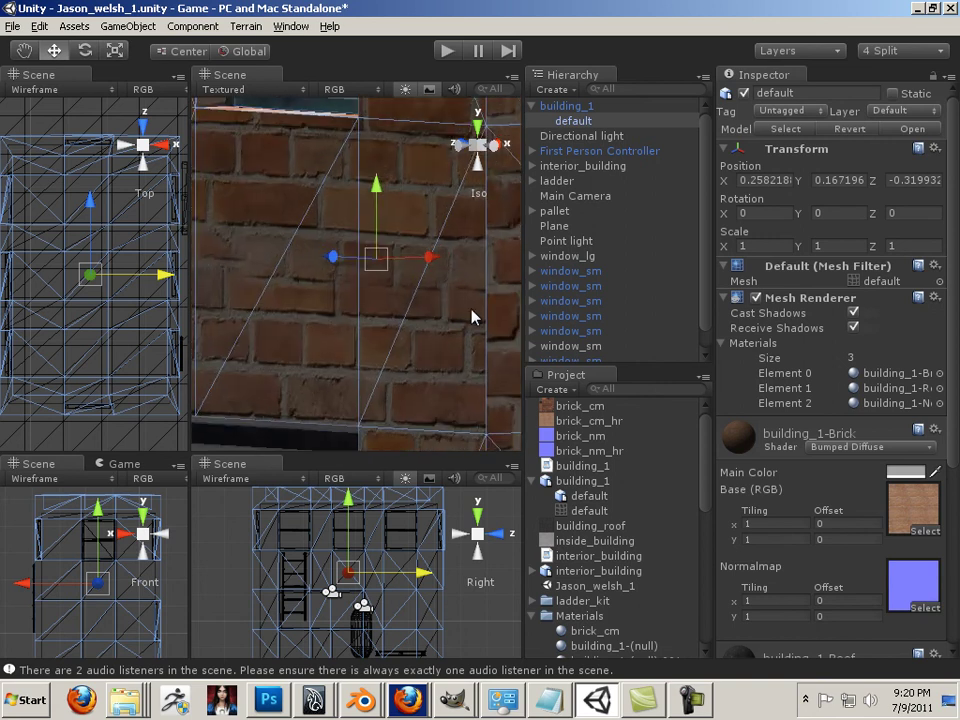
{"action": "left_click_drag", "start_coordinate": [472, 317], "coordinate": [350, 316], "text": "alt"}
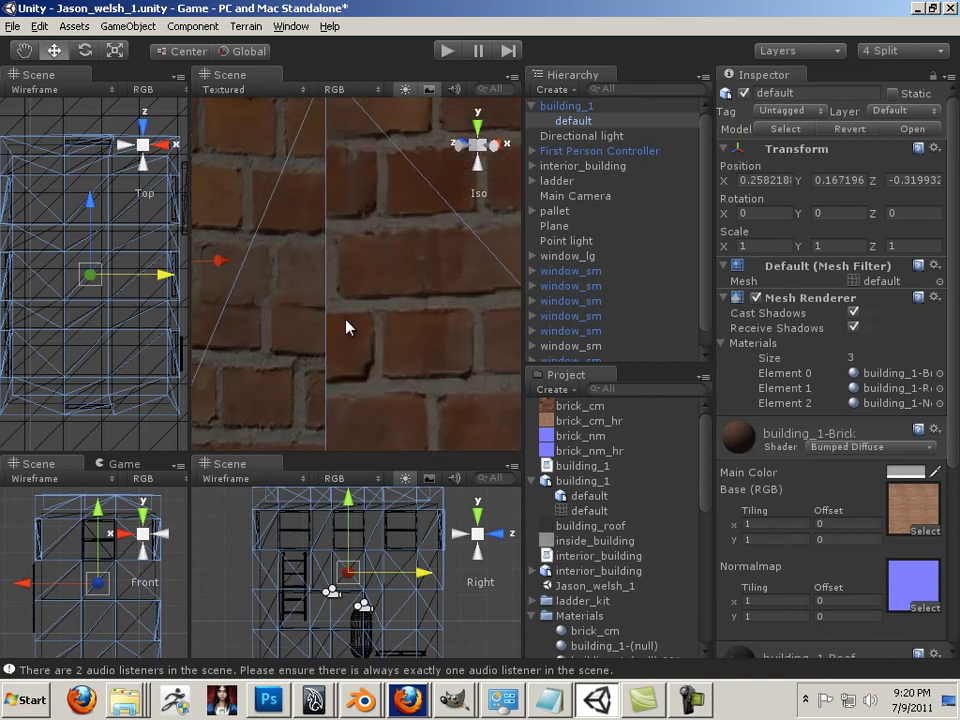
{"action": "scroll", "coordinate": [346, 327], "scroll_direction": "down", "scroll_amount": 6}
{"action": "scroll", "coordinate": [346, 327], "scroll_direction": "up", "scroll_amount": 7}
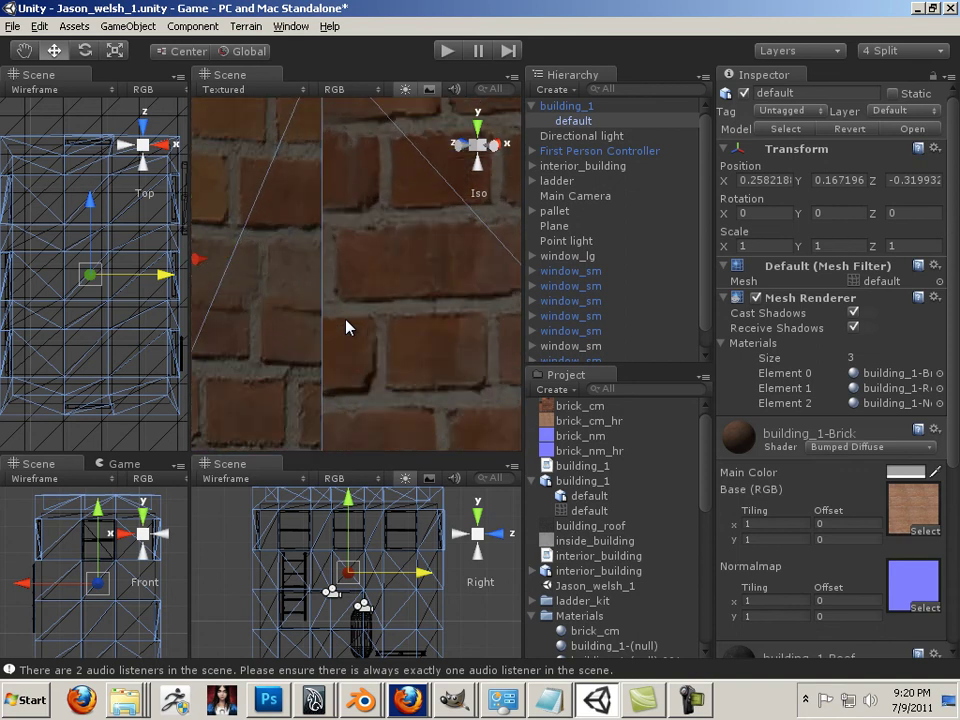
{"action": "scroll", "coordinate": [348, 325], "scroll_direction": "down", "scroll_amount": 8}
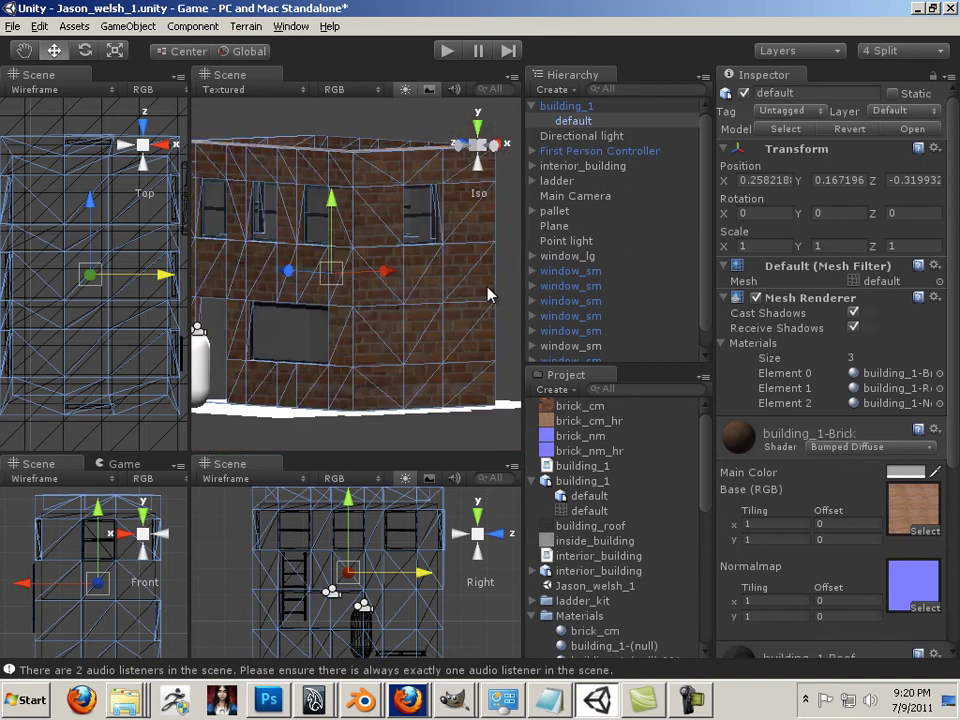
- Examine the brick wall behind the ladder up close and select one of the ladder_wall_steps pieces
{"action": "left_click", "coordinate": [505, 284]}
{"action": "left_click_drag", "start_coordinate": [353, 341], "coordinate": [308, 305], "text": "alt"}
{"action": "right_click_drag", "start_coordinate": [308, 305], "coordinate": [392, 238], "text": "alt"}
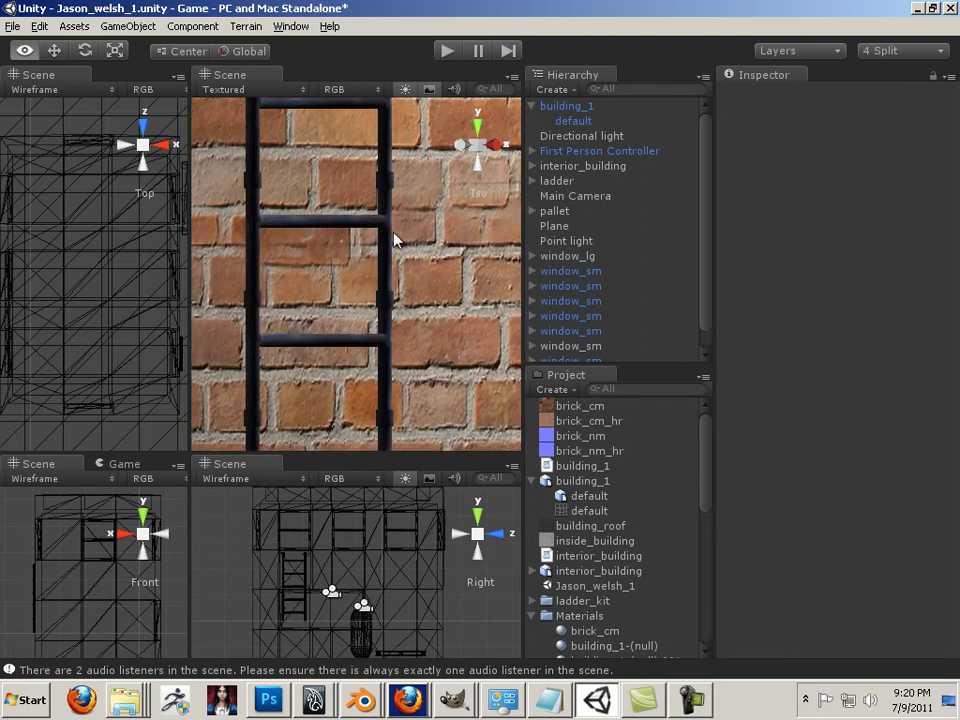
{"action": "scroll", "coordinate": [386, 237], "scroll_direction": "up", "scroll_amount": 2}
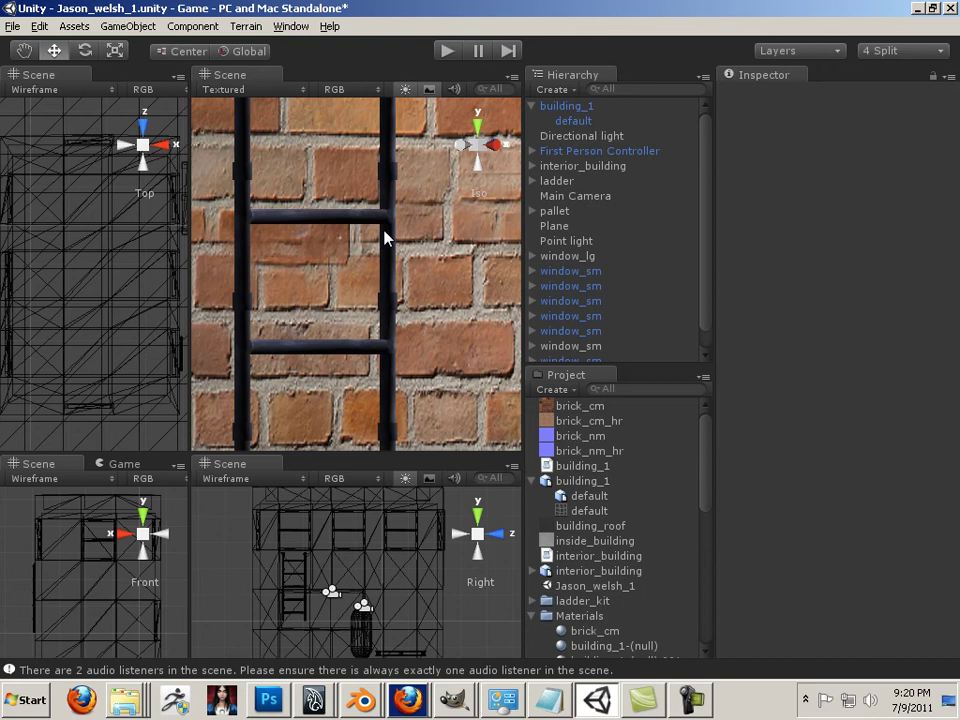
{"action": "scroll", "coordinate": [384, 228], "scroll_direction": "up", "scroll_amount": 2}
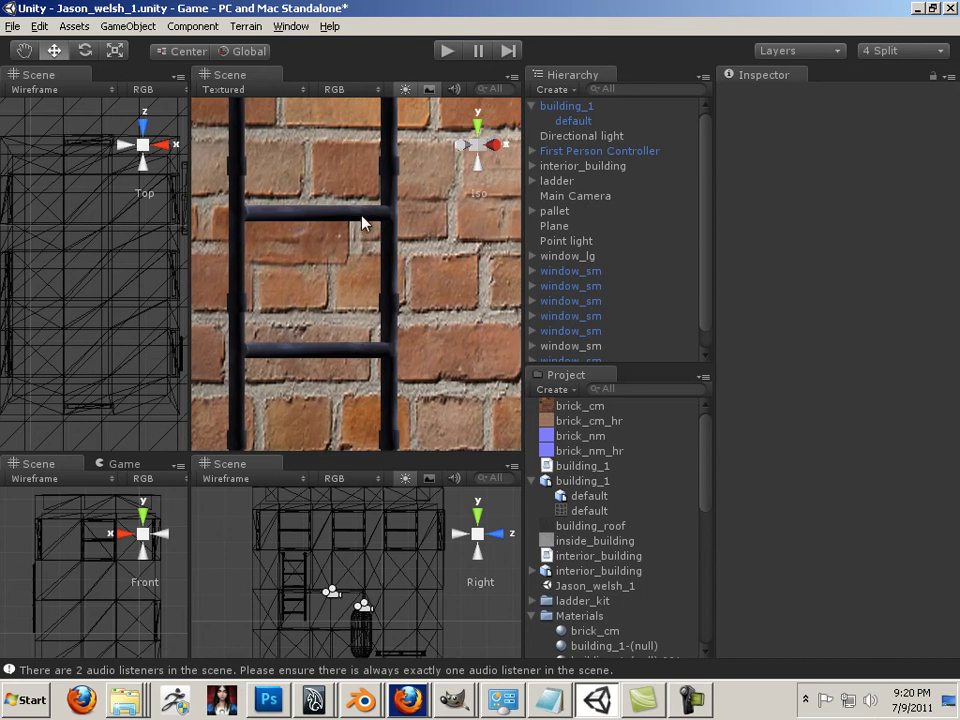
{"action": "left_click", "coordinate": [360, 221]}
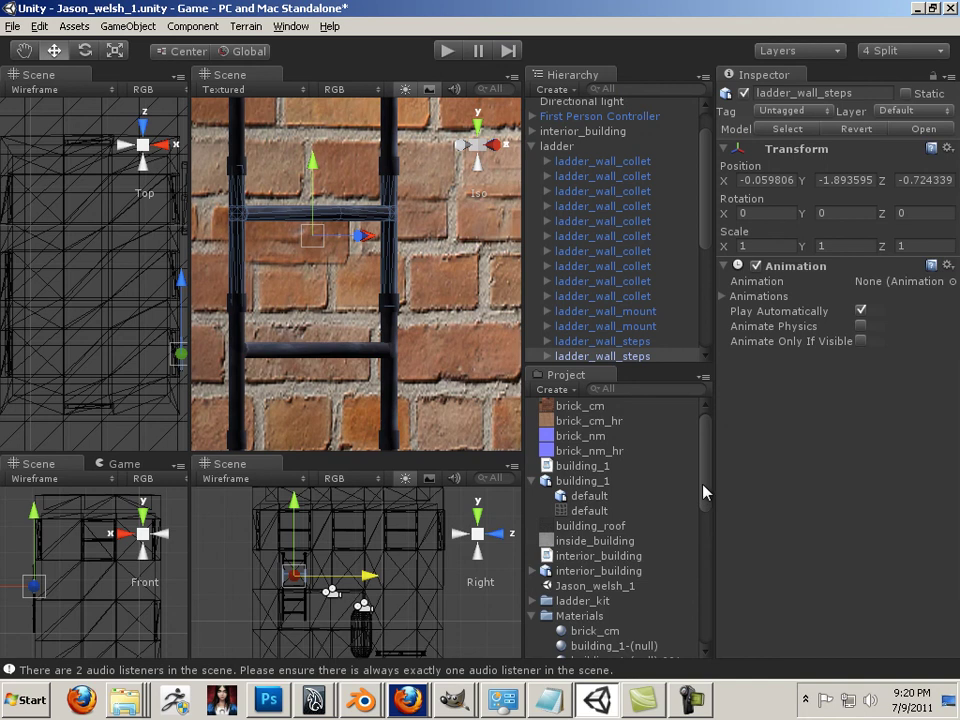
- Browse the project's Materials folder and inspect the building_1-Bark_2_wood material
{"action": "scroll", "coordinate": [704, 484], "scroll_direction": "down", "scroll_amount": 3}
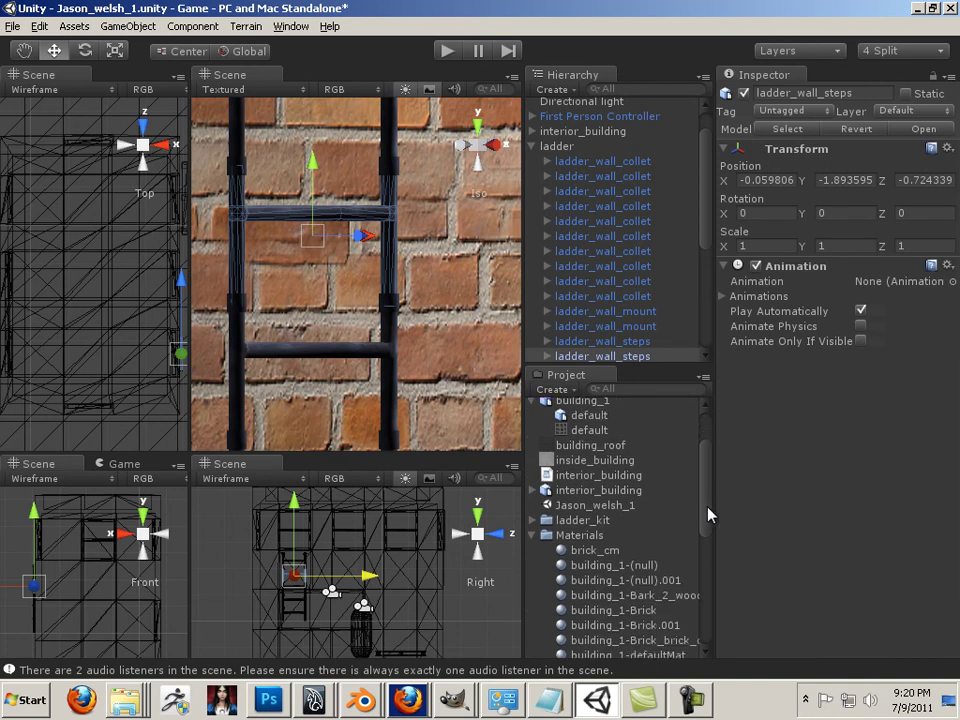
{"action": "scroll", "coordinate": [701, 457], "scroll_direction": "up", "scroll_amount": 3}
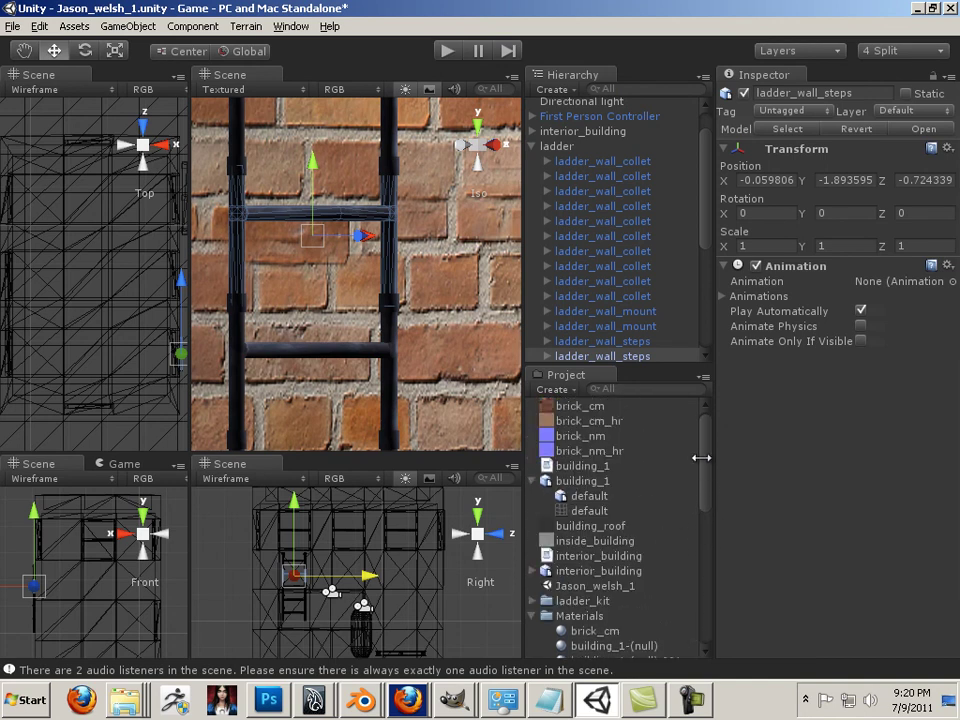
{"action": "scroll", "coordinate": [701, 465], "scroll_direction": "down", "scroll_amount": 13}
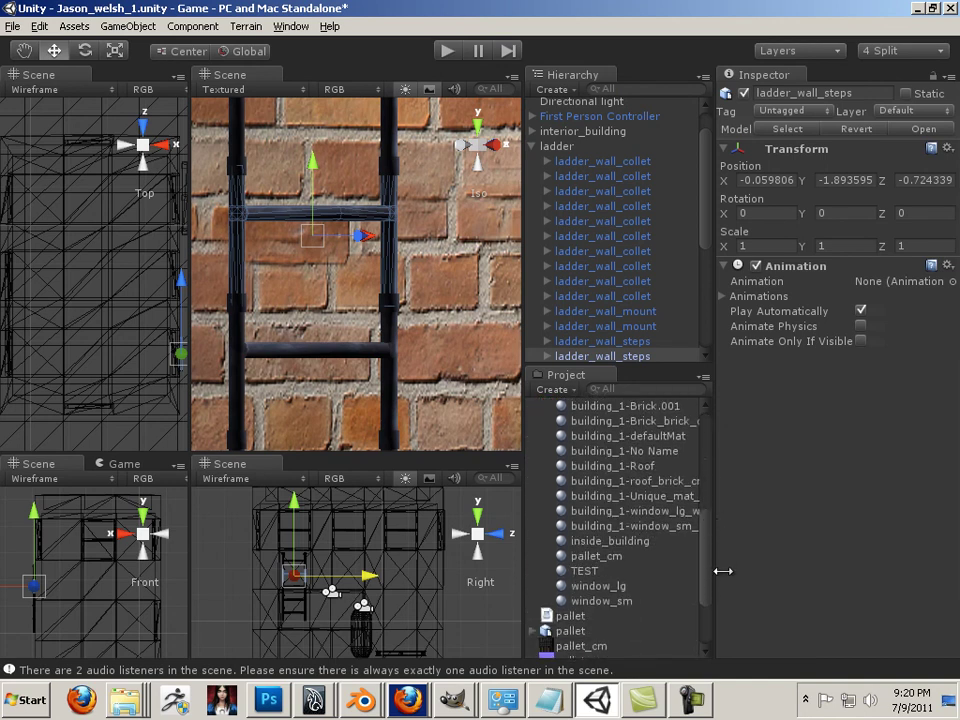
{"action": "left_click_drag", "start_coordinate": [721, 594], "coordinate": [703, 508]}
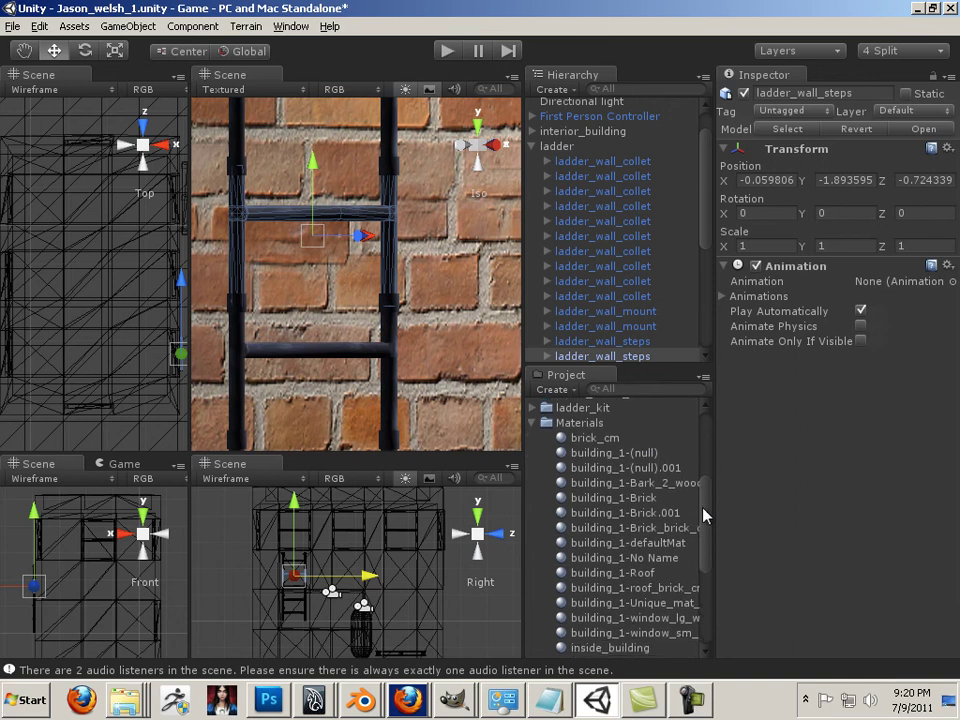
{"action": "left_click", "coordinate": [638, 483]}
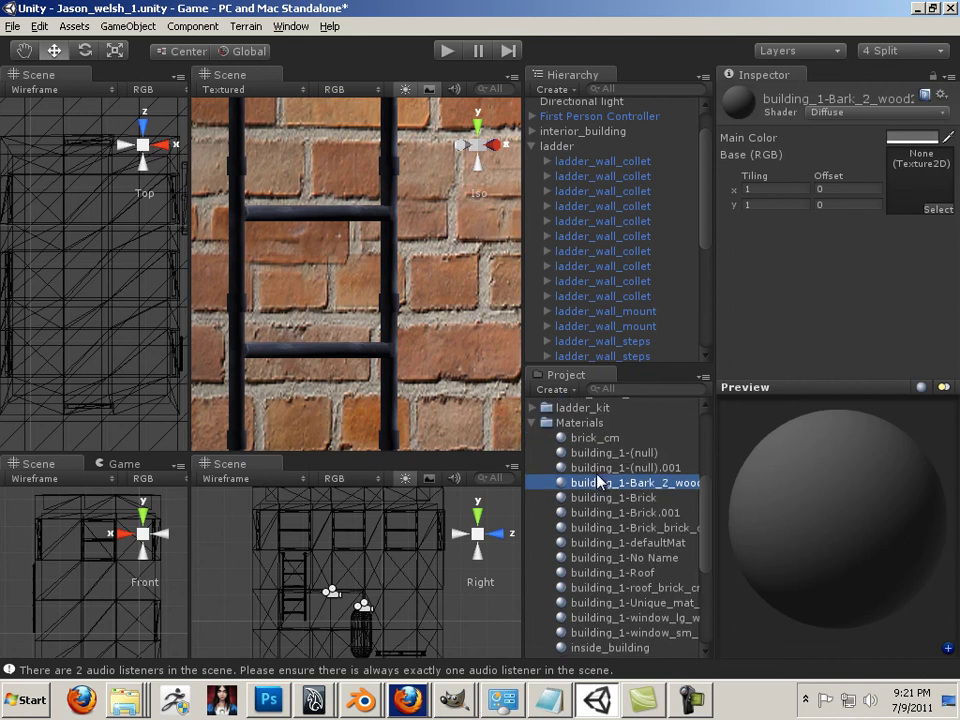
{"action": "scroll", "coordinate": [597, 482], "scroll_direction": "up", "scroll_amount": 2}
{"action": "scroll", "coordinate": [598, 482], "scroll_direction": "down", "scroll_amount": 4}
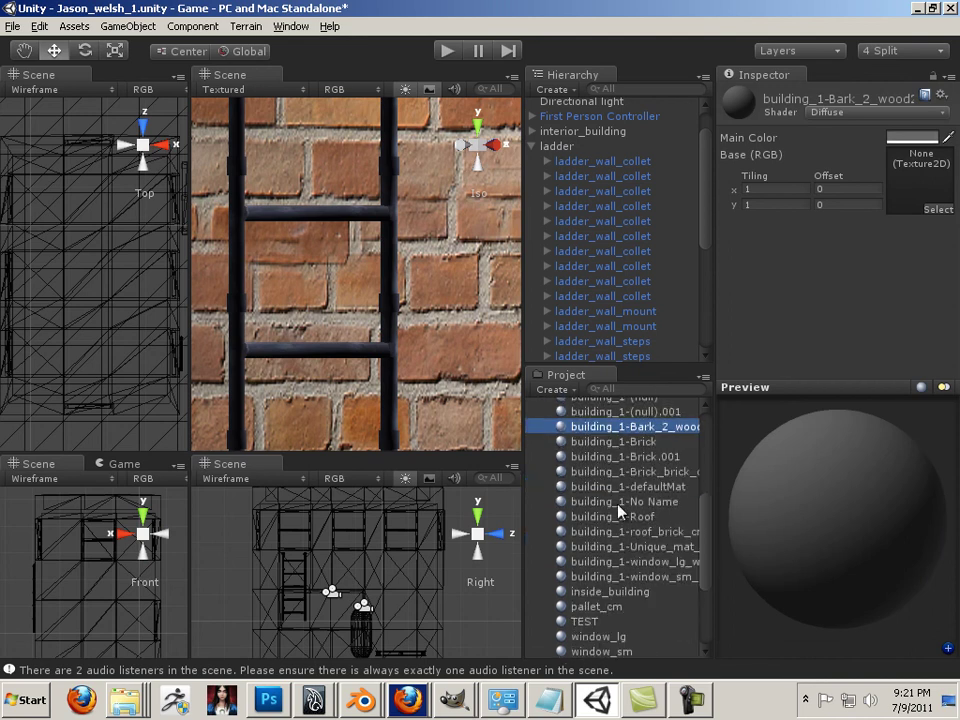
- Compare the building_1 materials No Name, Roof, defaultMat, Brick_brick_cm and Brick
{"action": "left_click", "coordinate": [621, 502]}
{"action": "left_click", "coordinate": [621, 517]}
{"action": "left_click", "coordinate": [627, 502]}
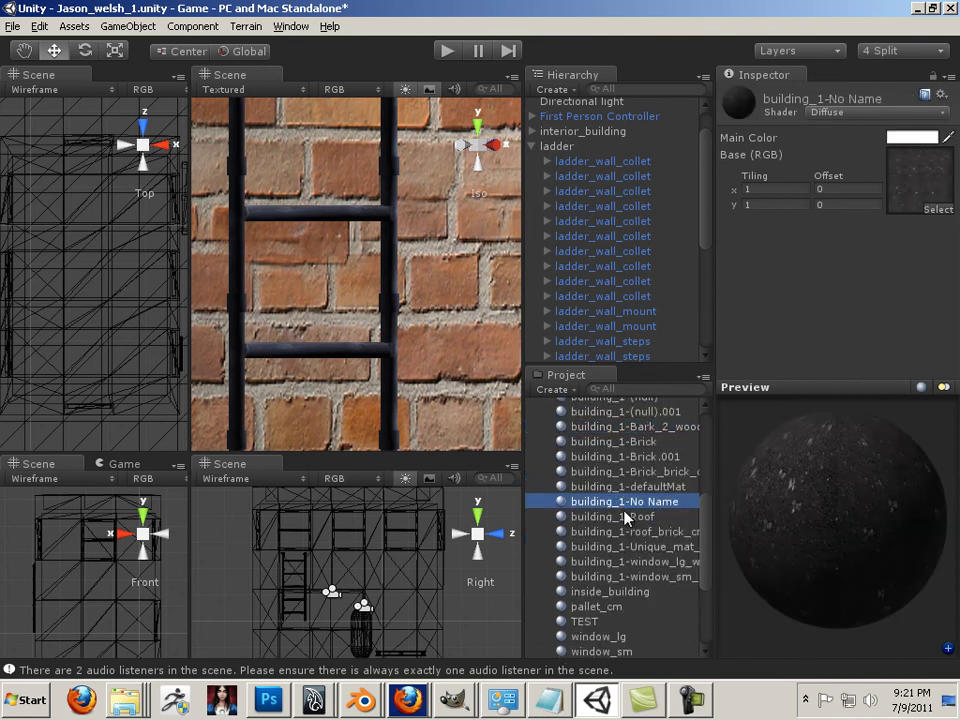
{"action": "left_click", "coordinate": [626, 487]}
{"action": "left_click", "coordinate": [627, 473]}
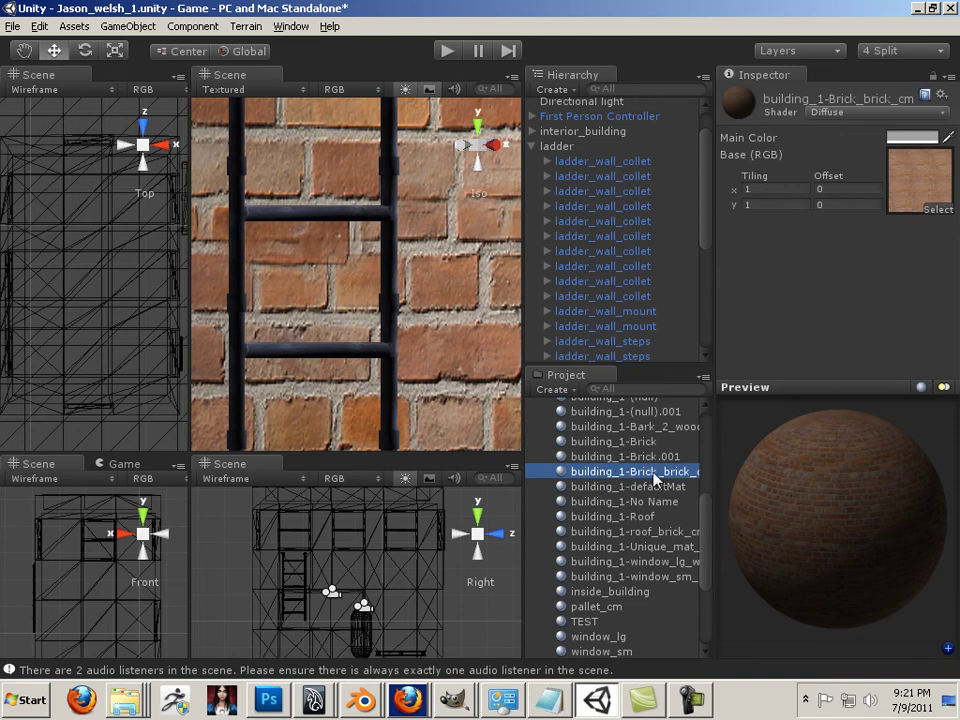
{"action": "left_click", "coordinate": [641, 442]}
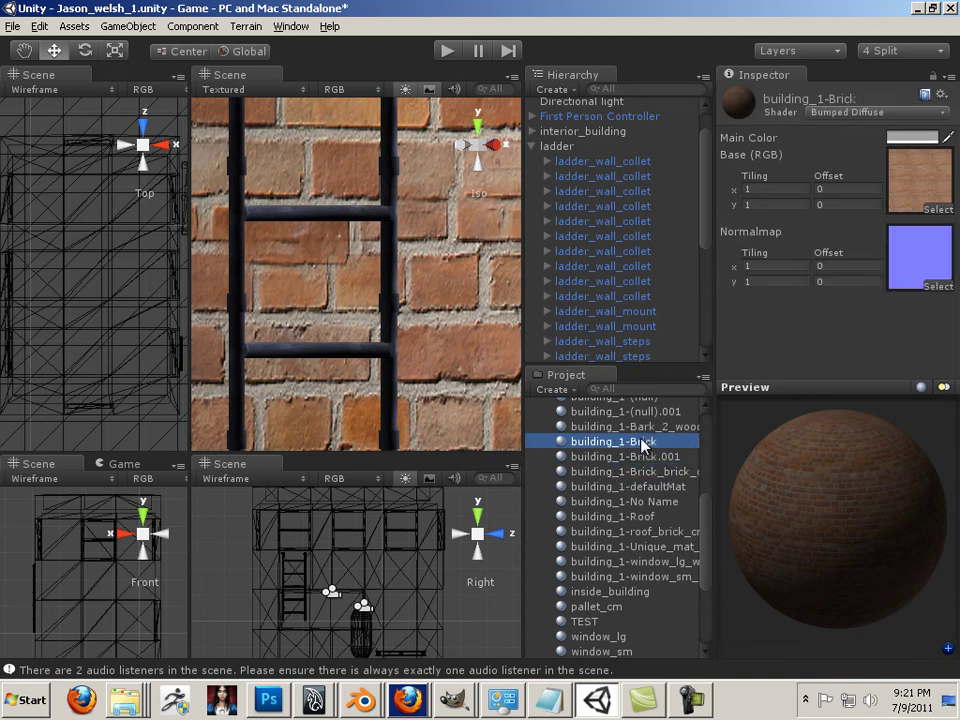
- Select the Materials folder, look through its contents, and show the building_1-window_sm material
{"action": "scroll", "coordinate": [641, 462], "scroll_direction": "up", "scroll_amount": 3}
{"action": "scroll", "coordinate": [641, 462], "scroll_direction": "down", "scroll_amount": 3}
{"action": "left_click", "coordinate": [585, 424]}
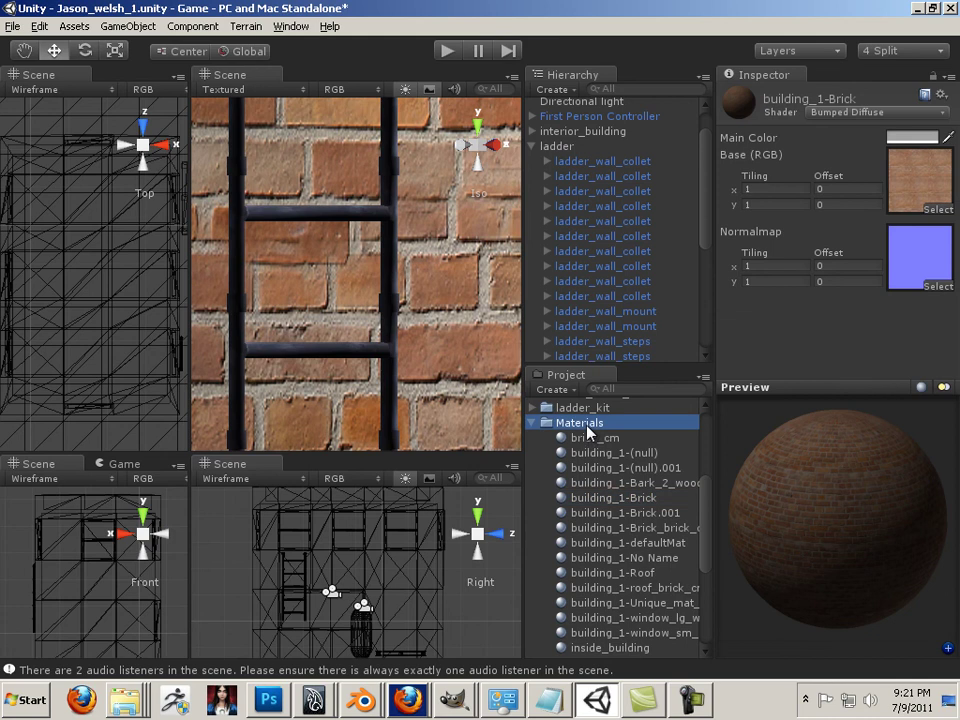
{"action": "scroll", "coordinate": [680, 507], "scroll_direction": "down", "scroll_amount": 4}
{"action": "scroll", "coordinate": [675, 506], "scroll_direction": "up", "scroll_amount": 1}
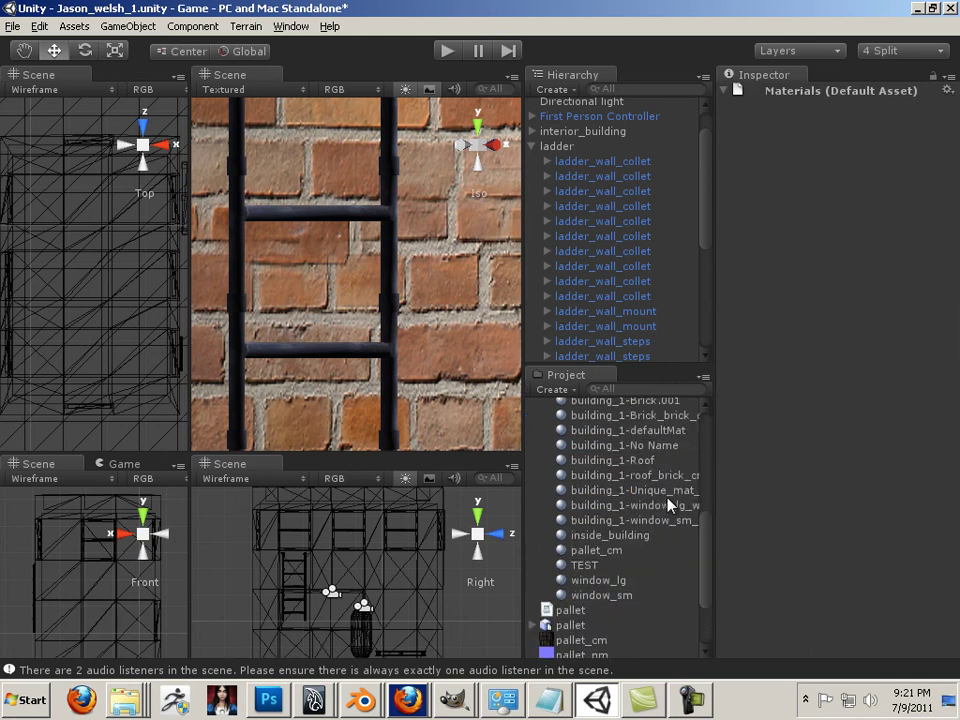
{"action": "left_click", "coordinate": [626, 521]}
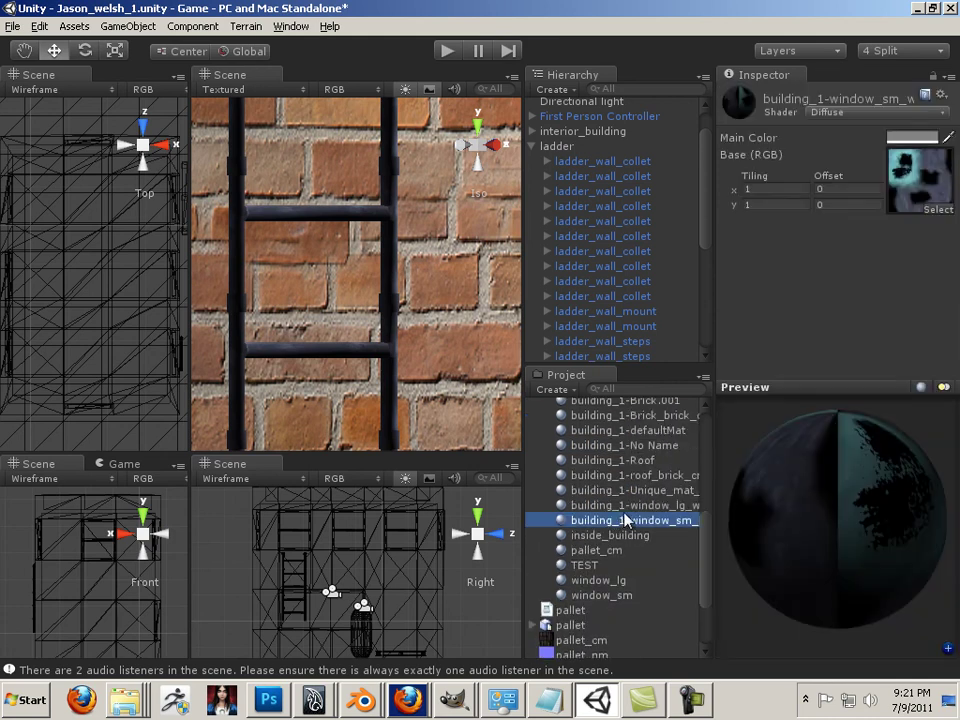
- Collapse the Materials folder, expand it again, and look through its material list
{"action": "scroll", "coordinate": [626, 520], "scroll_direction": "up", "scroll_amount": 3}
{"action": "scroll", "coordinate": [623, 519], "scroll_direction": "up", "scroll_amount": 2}
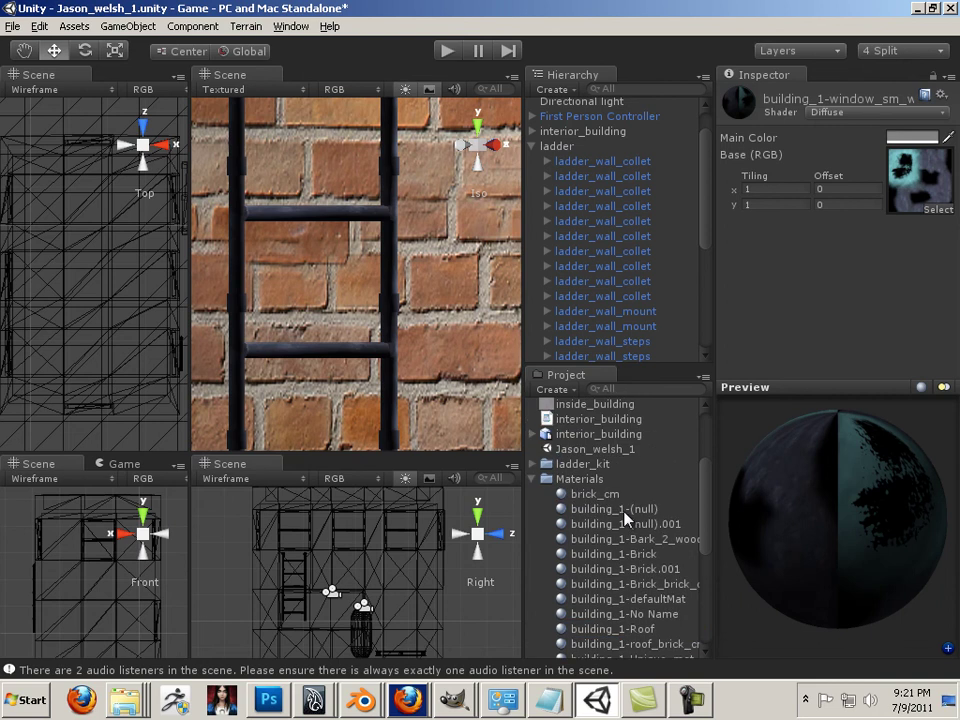
{"action": "left_click", "coordinate": [535, 479]}
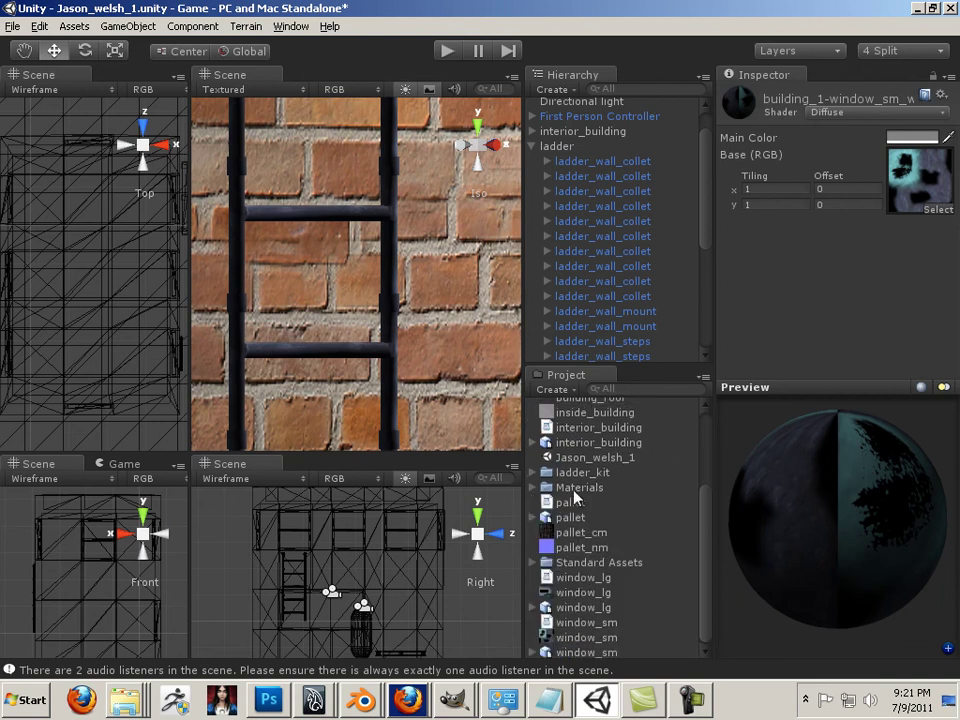
{"action": "left_click", "coordinate": [533, 488]}
{"action": "scroll", "coordinate": [533, 490], "scroll_direction": "down", "scroll_amount": 5}
{"action": "scroll", "coordinate": [435, 378], "scroll_direction": "down", "scroll_amount": 8}
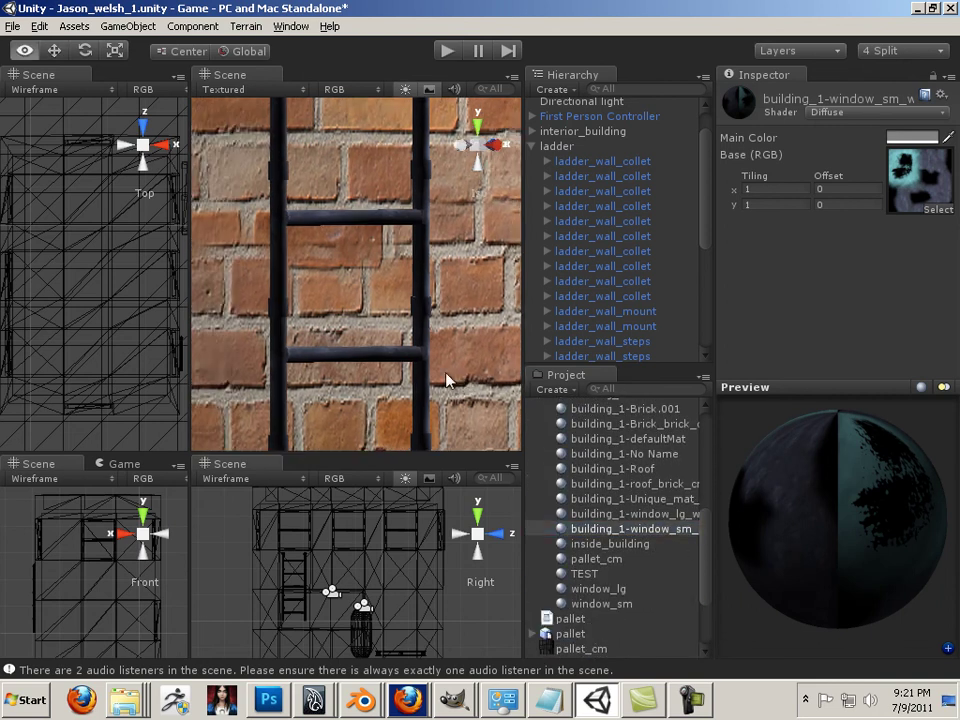
- Orbit around the building to examine its brick walls, windows and roof
{"action": "scroll", "coordinate": [420, 366], "scroll_direction": "down", "scroll_amount": 4}
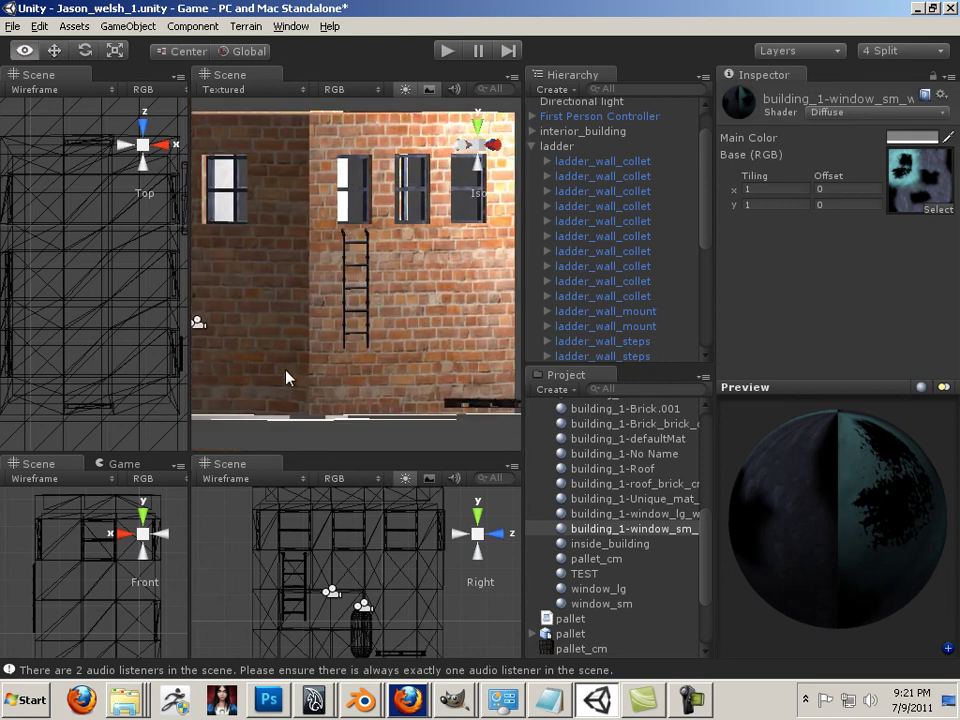
{"action": "left_click_drag", "start_coordinate": [284, 377], "coordinate": [476, 347], "text": "alt"}
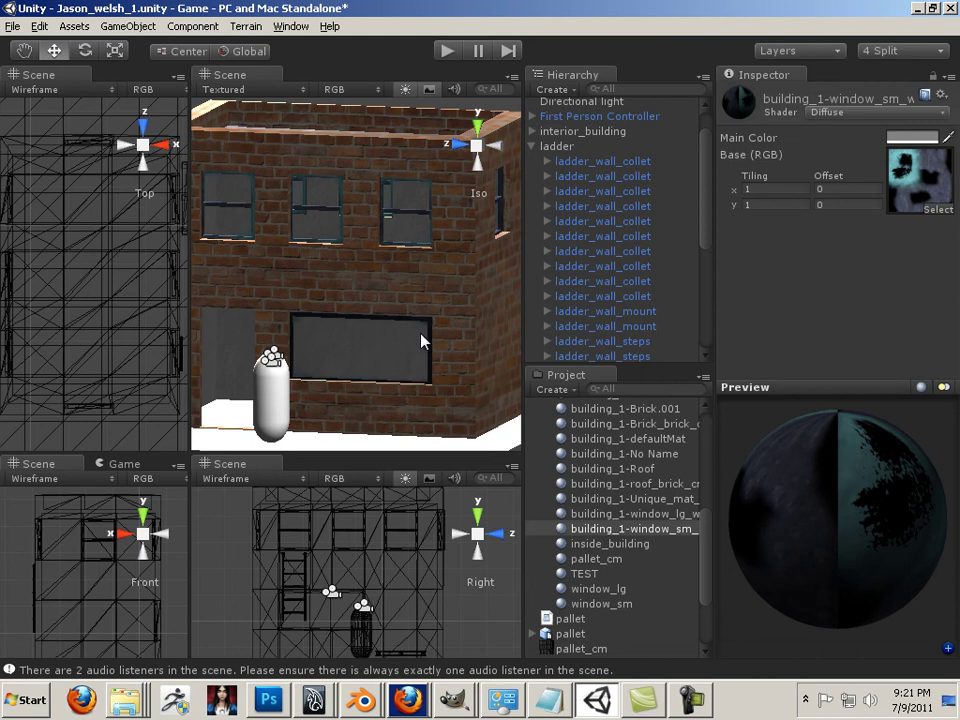
{"action": "left_click_drag", "start_coordinate": [450, 339], "coordinate": [403, 358], "text": "alt"}
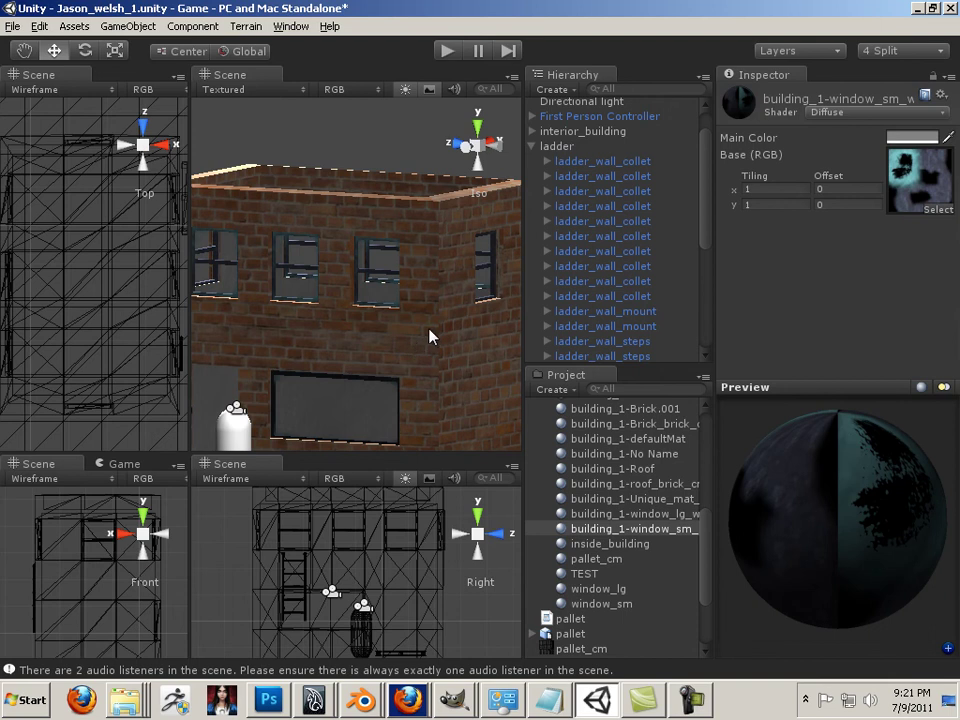
{"action": "left_click_drag", "start_coordinate": [439, 332], "coordinate": [302, 313], "text": "alt"}
{"action": "left_click_drag", "start_coordinate": [394, 304], "coordinate": [278, 345], "text": "alt"}
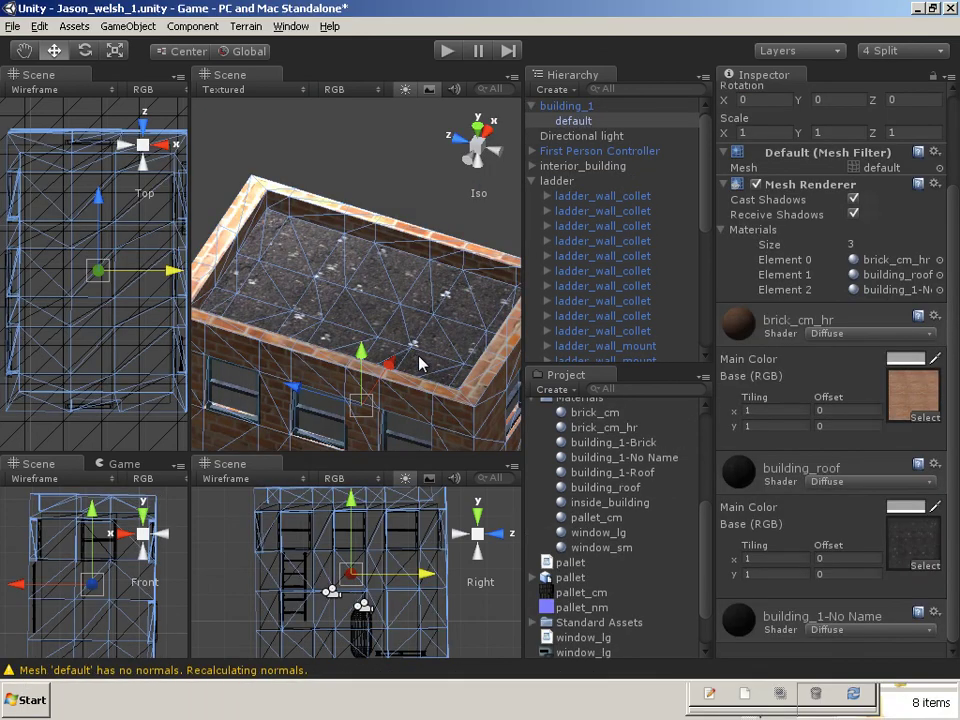
{"action": "left_click_drag", "start_coordinate": [419, 355], "coordinate": [329, 297], "text": "alt"}
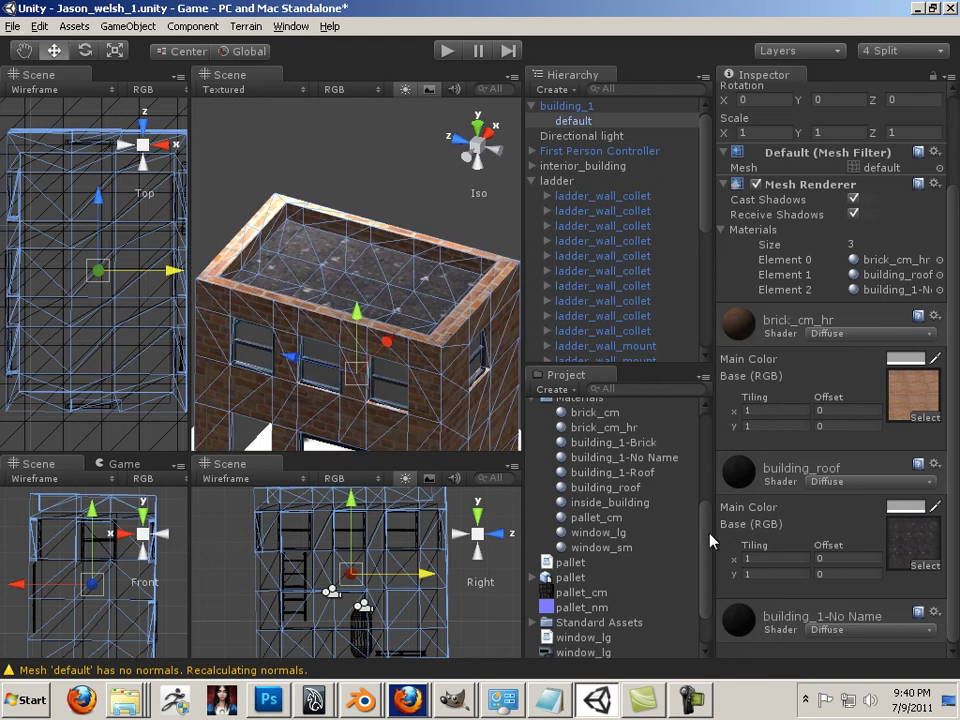
- Show the building_1 model's import settings and review its material generation options, keeping Per Texture
{"action": "scroll", "coordinate": [711, 539], "scroll_direction": "down", "scroll_amount": 3}
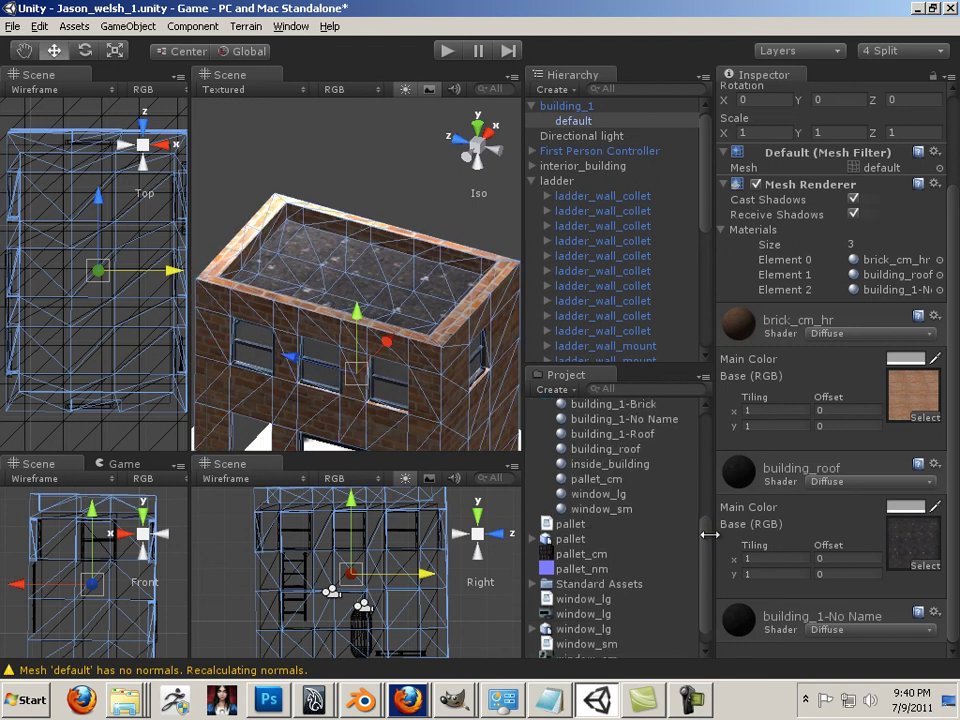
{"action": "left_click_drag", "start_coordinate": [697, 568], "coordinate": [707, 460]}
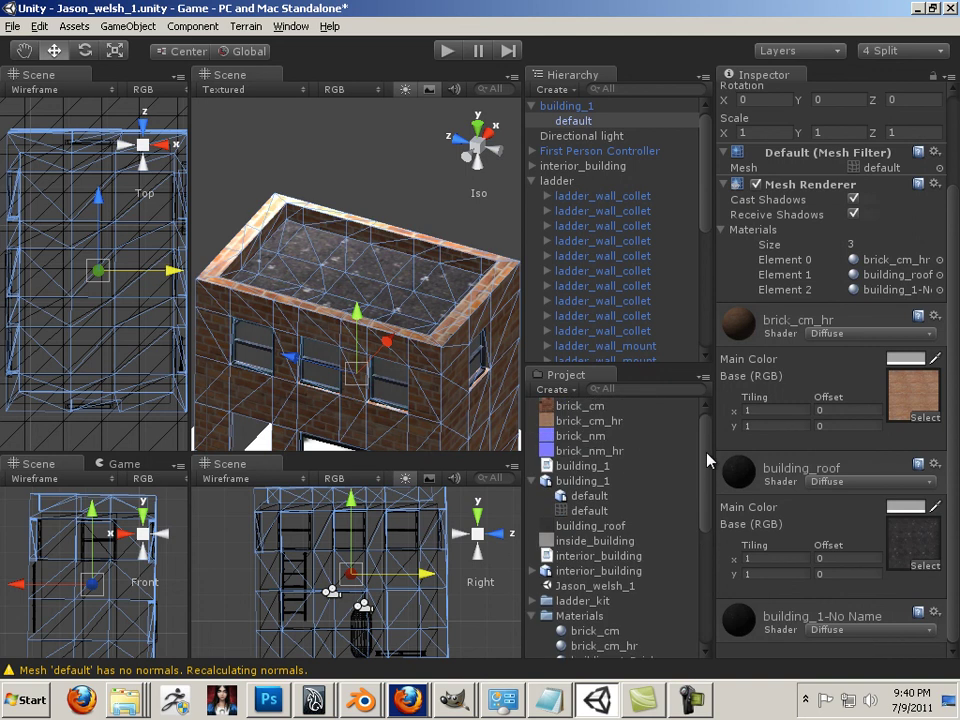
{"action": "left_click", "coordinate": [586, 482]}
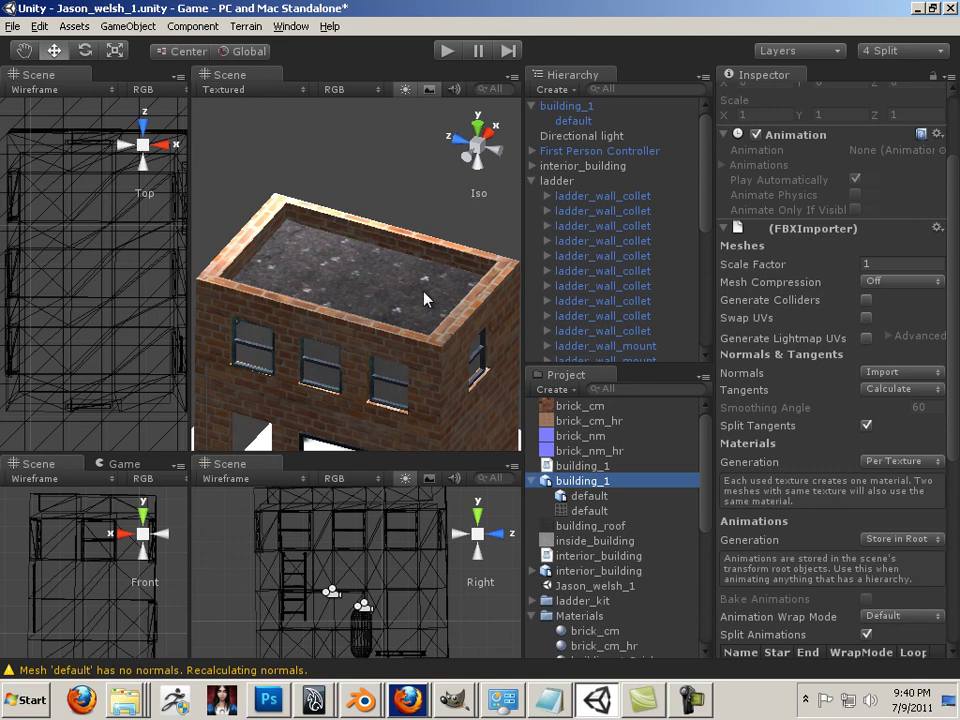
{"action": "left_click", "coordinate": [884, 466]}
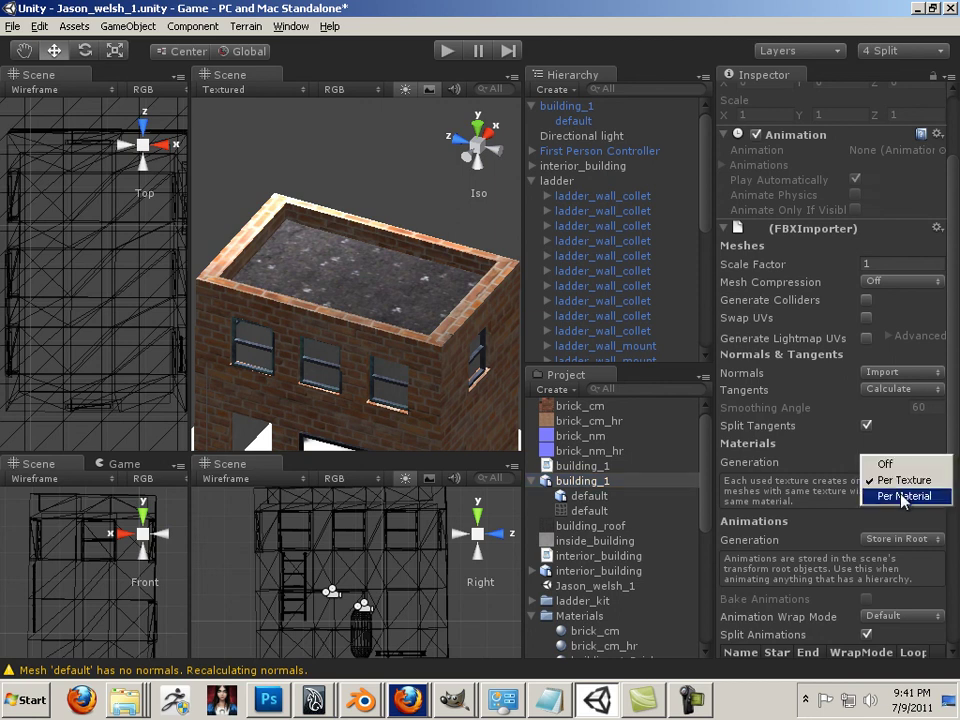
{"action": "left_click", "coordinate": [840, 461]}
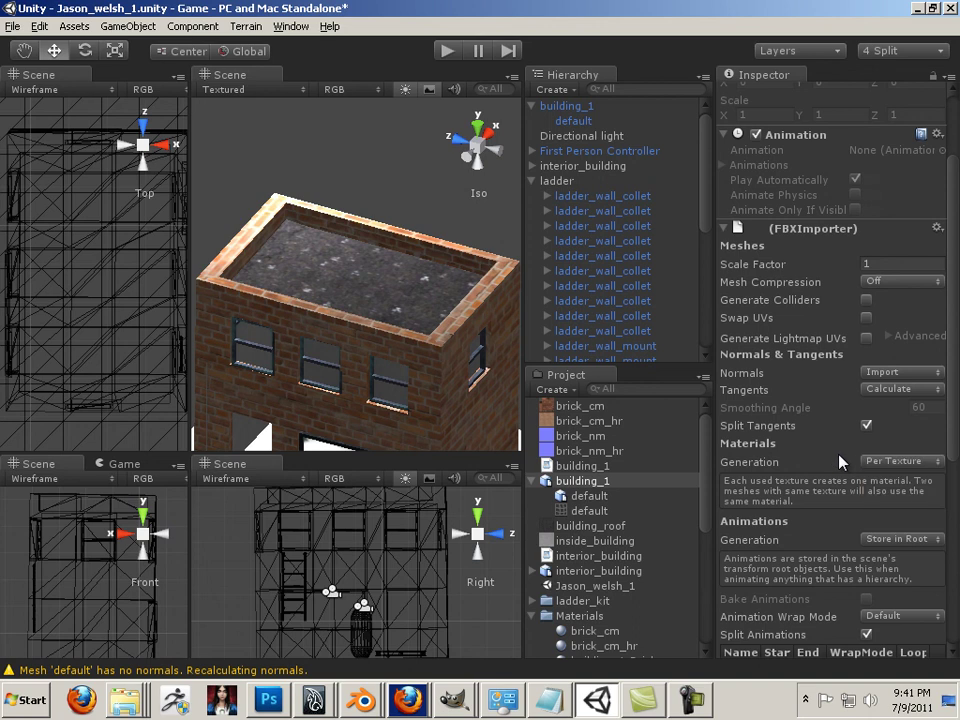